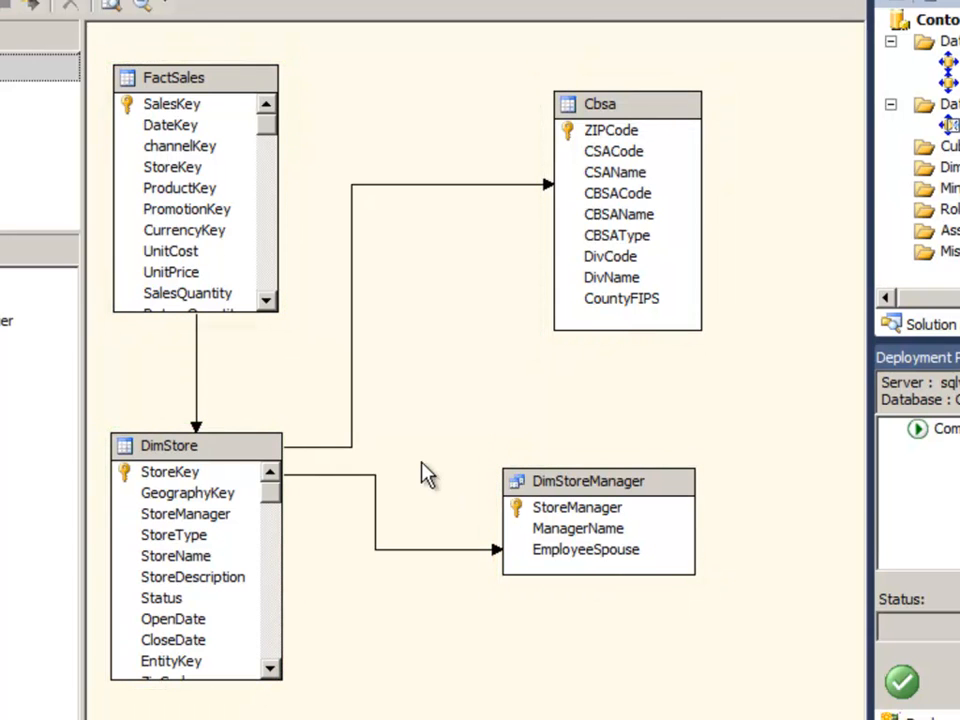
Examine the Cbsa table's columns and run the DimStoreManager named query to preview its data, leaving the query unchanged.
{"action": "left_click", "coordinate": [612, 128]}
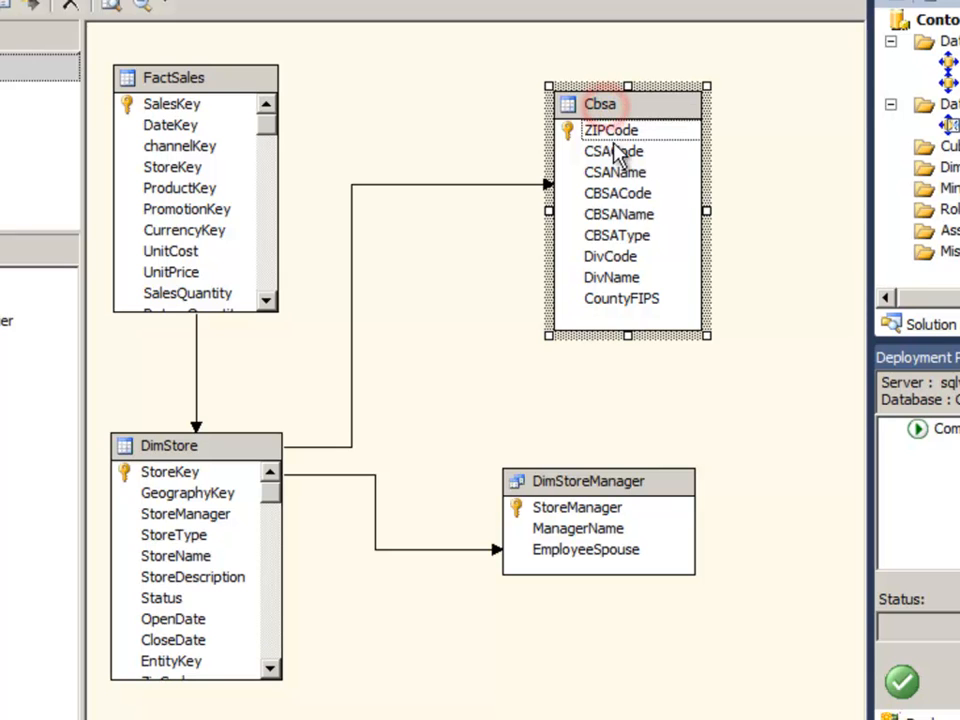
{"action": "left_click", "coordinate": [619, 299]}
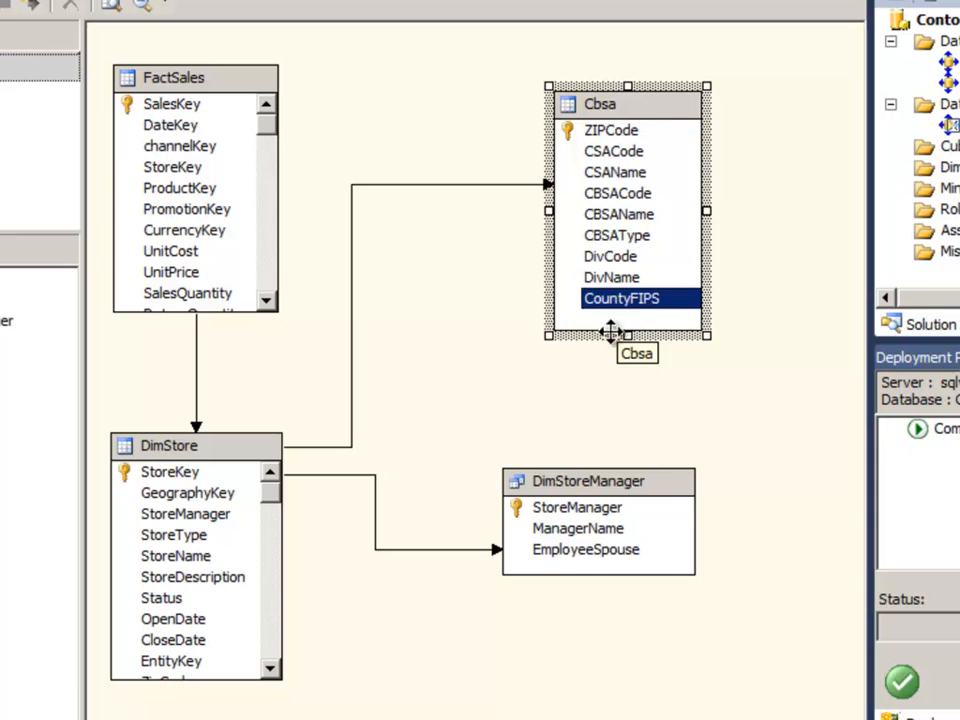
{"action": "left_click", "coordinate": [574, 481]}
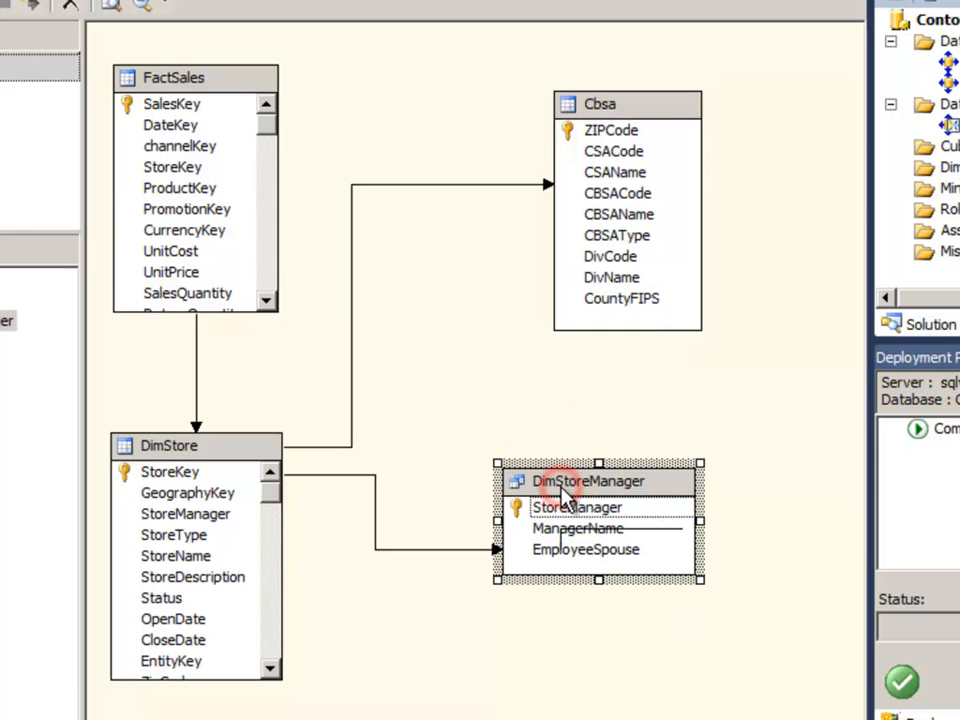
{"action": "right_click", "coordinate": [561, 489]}
{"action": "left_click", "coordinate": [677, 566]}
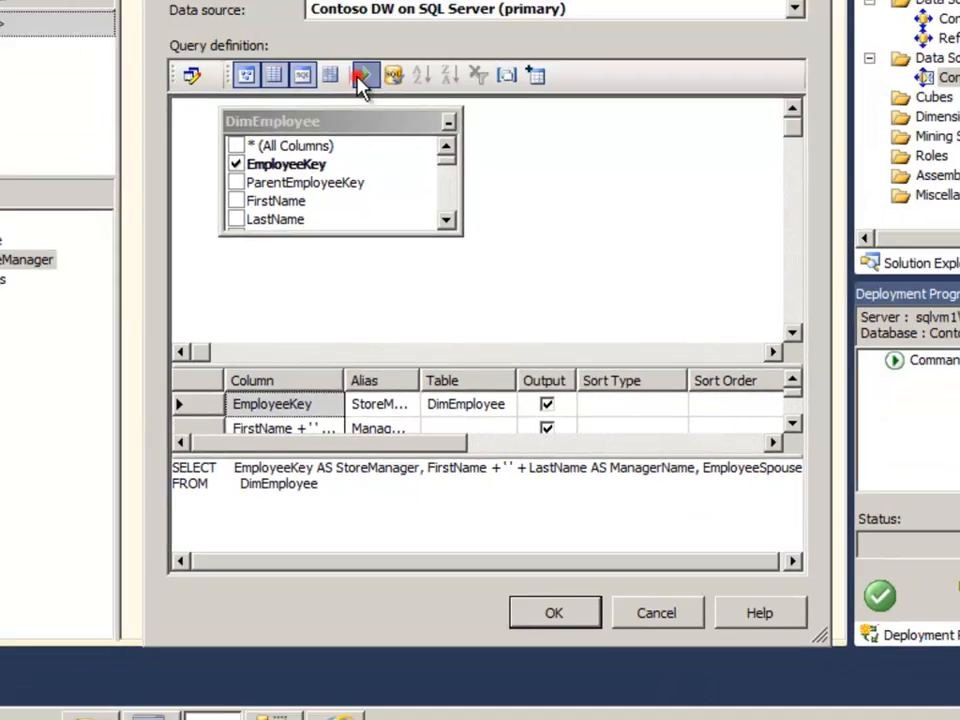
{"action": "left_click", "coordinate": [362, 78]}
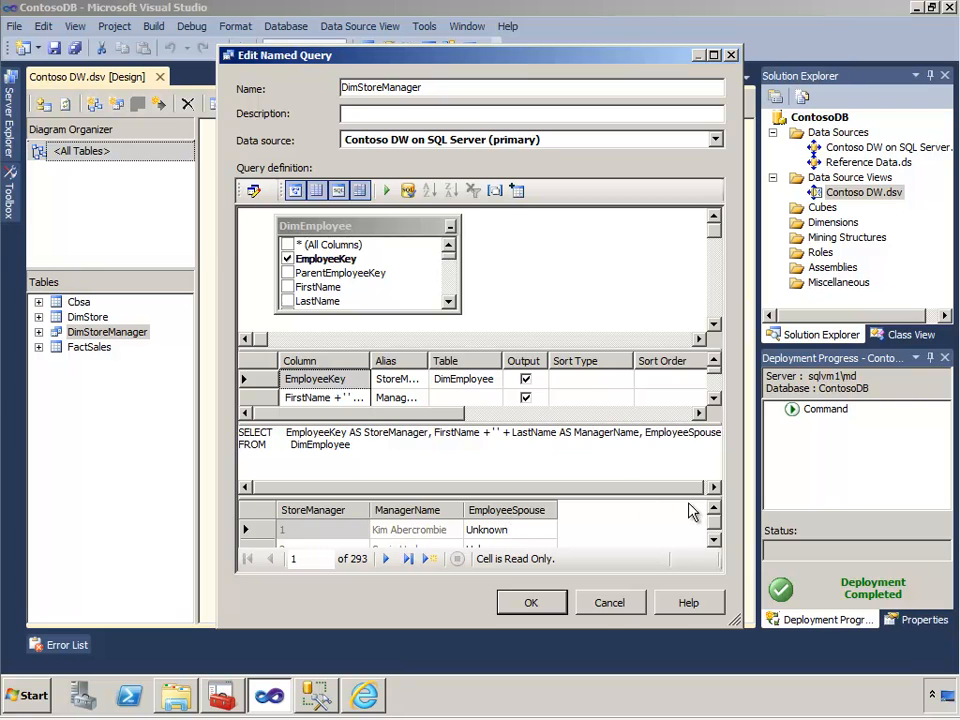
{"action": "left_click", "coordinate": [605, 606]}
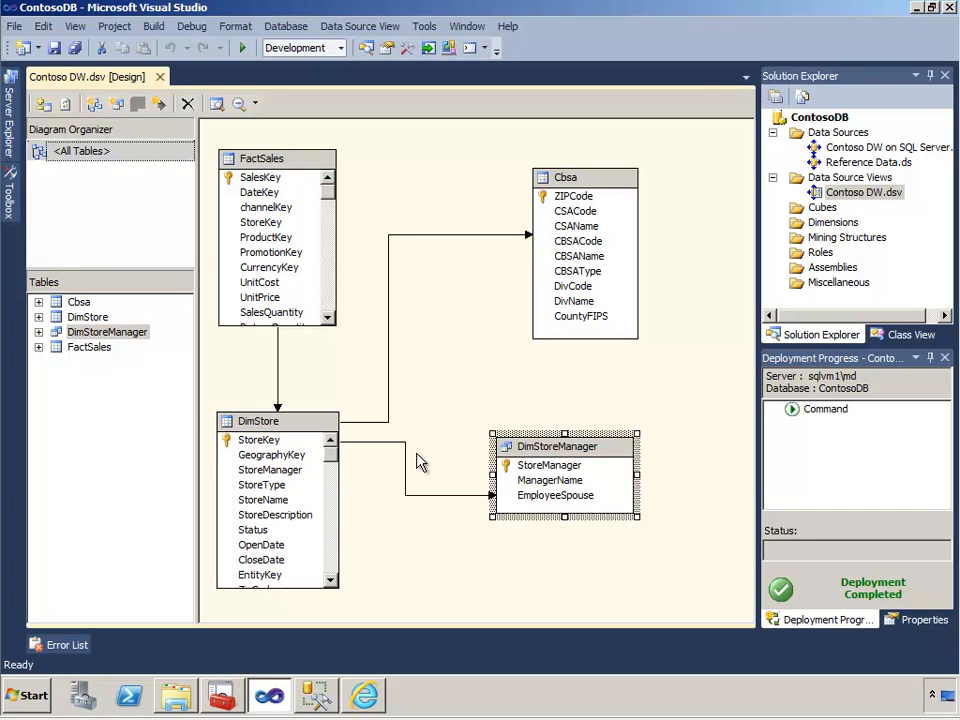
Switch to SQL Server Management Studio and execute "alter table dimemployee drop column employeespouse".
{"action": "left_click", "coordinate": [317, 696]}
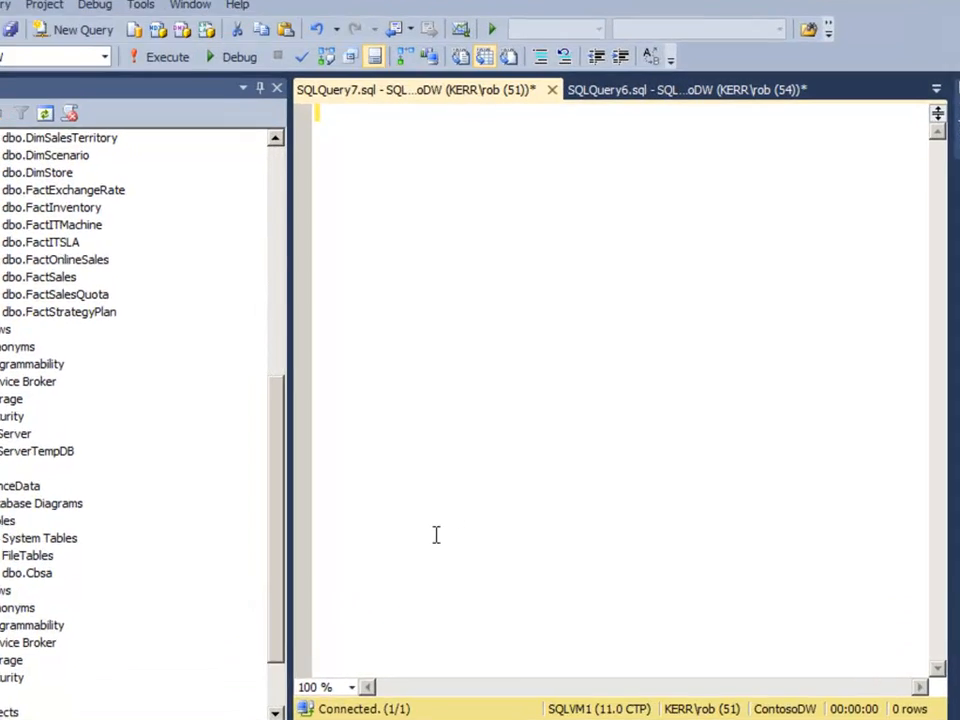
{"action": "type", "text": "a"}
{"action": "key", "text": "BackSpace"}
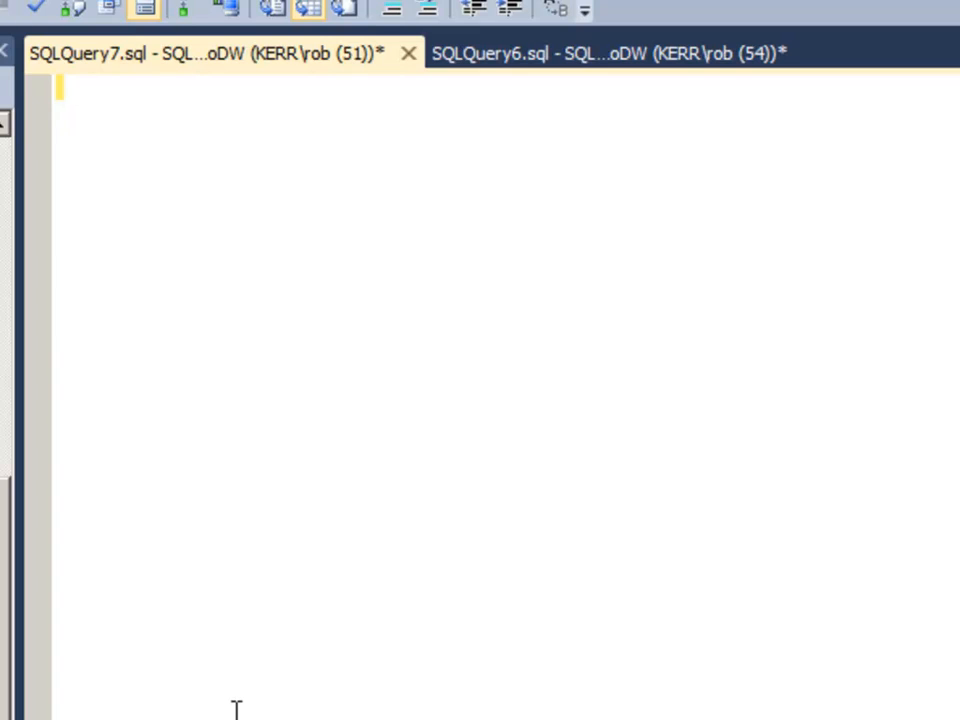
{"action": "type", "text": "alter table dimempl"}
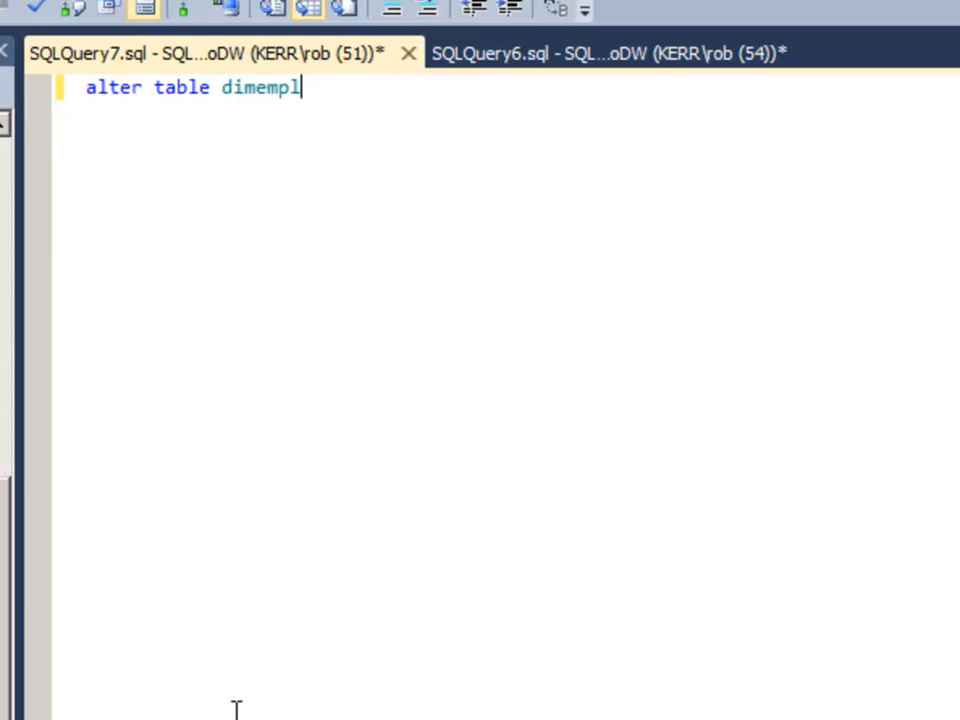
{"action": "type", "text": "oyee drop column"}
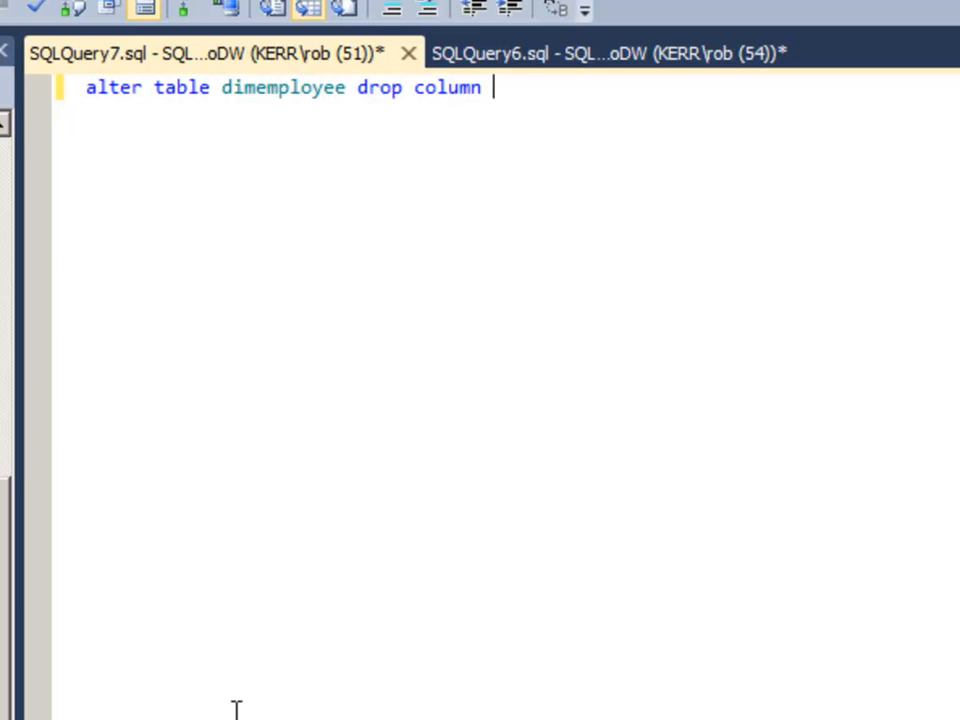
{"action": "type", "text": " employeespouse"}
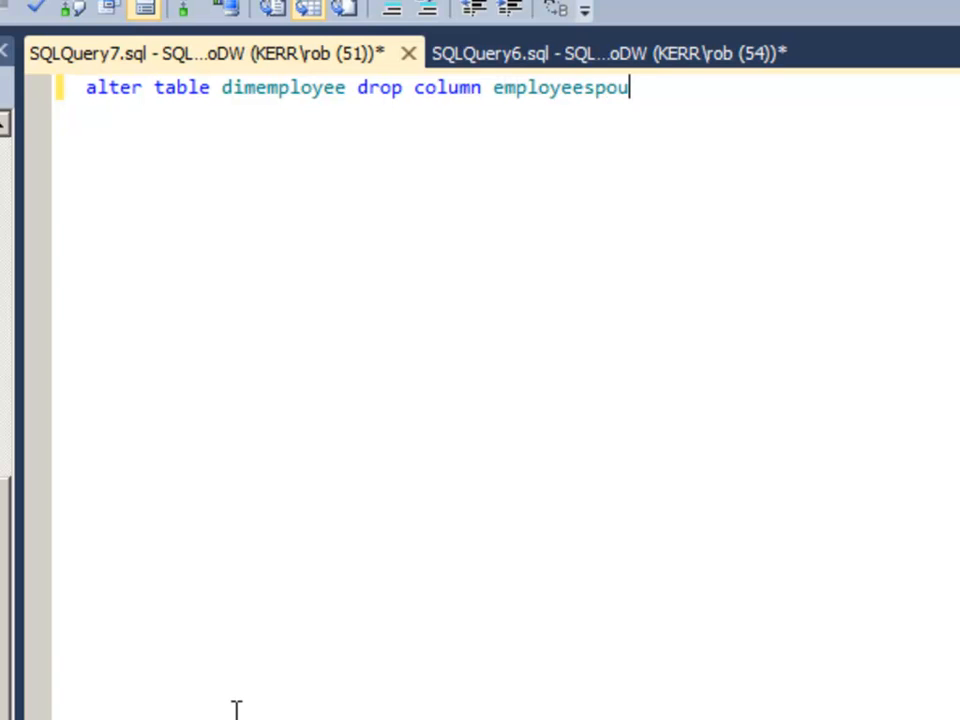
{"action": "key", "text": "ctrl+a"}
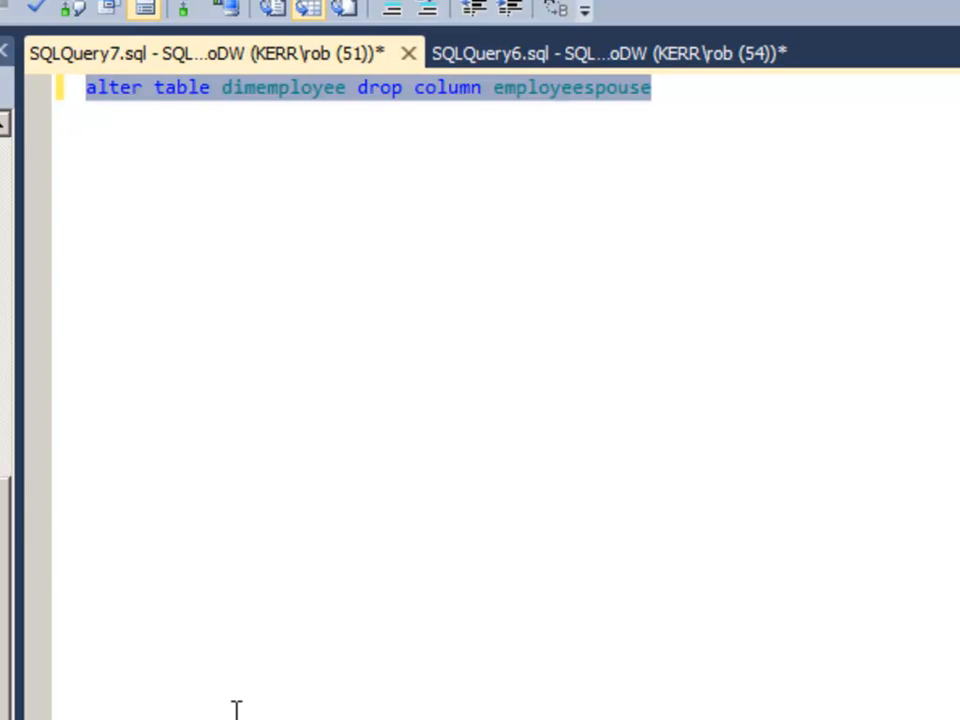
{"action": "key", "text": "F5"}
{"action": "key", "text": "End"}
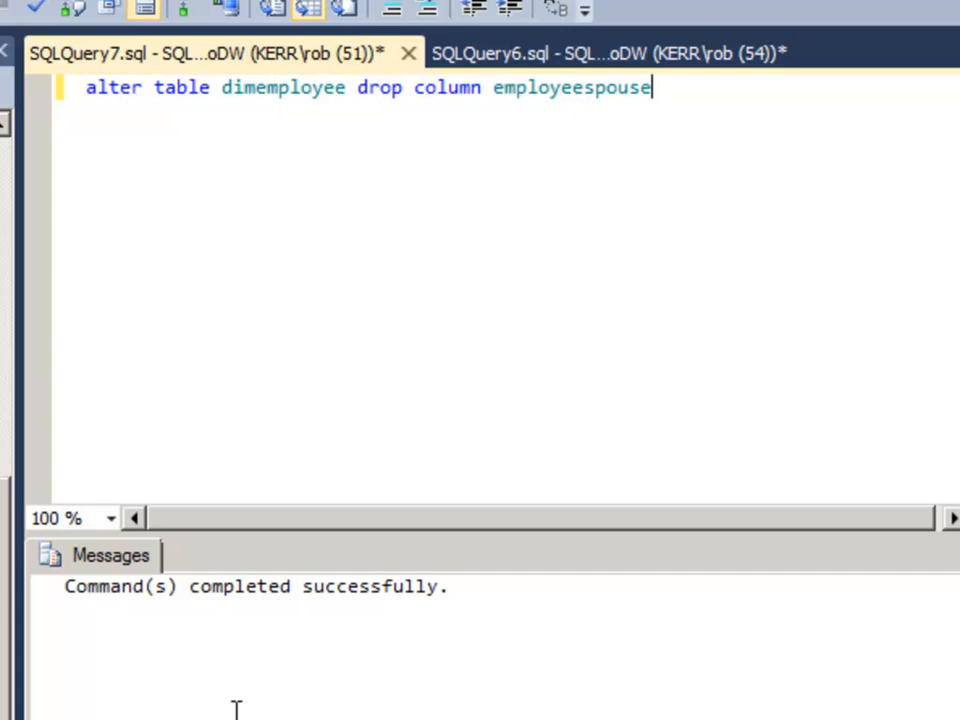
In the ReferenceData database, add a nullable CountyName column of type varchar(255) to the cbsa table with an alter table statement.
{"action": "key", "text": "Return"}
{"action": "key", "text": "Return"}
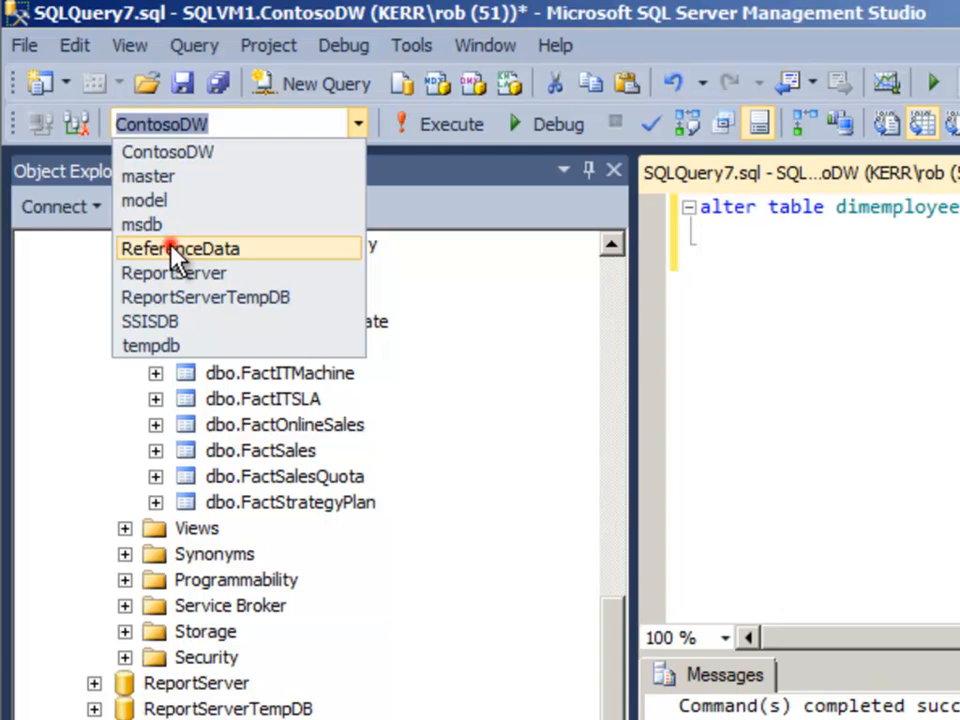
{"action": "left_click", "coordinate": [178, 253]}
{"action": "left_click", "coordinate": [921, 231]}
{"action": "key", "text": "Return"}
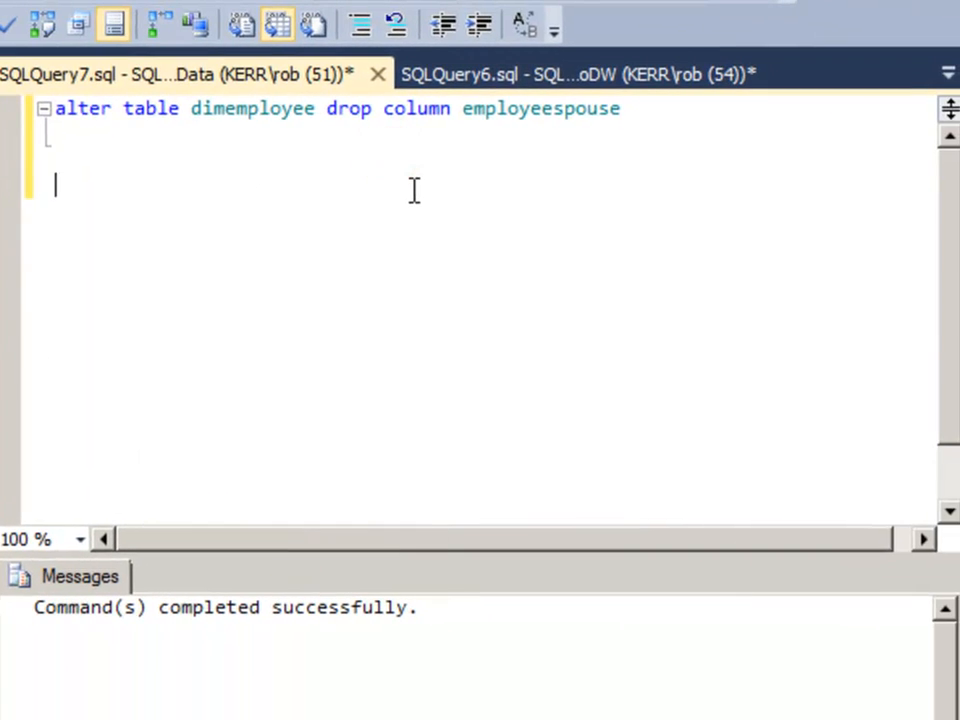
{"action": "type", "text": "alter ta"}
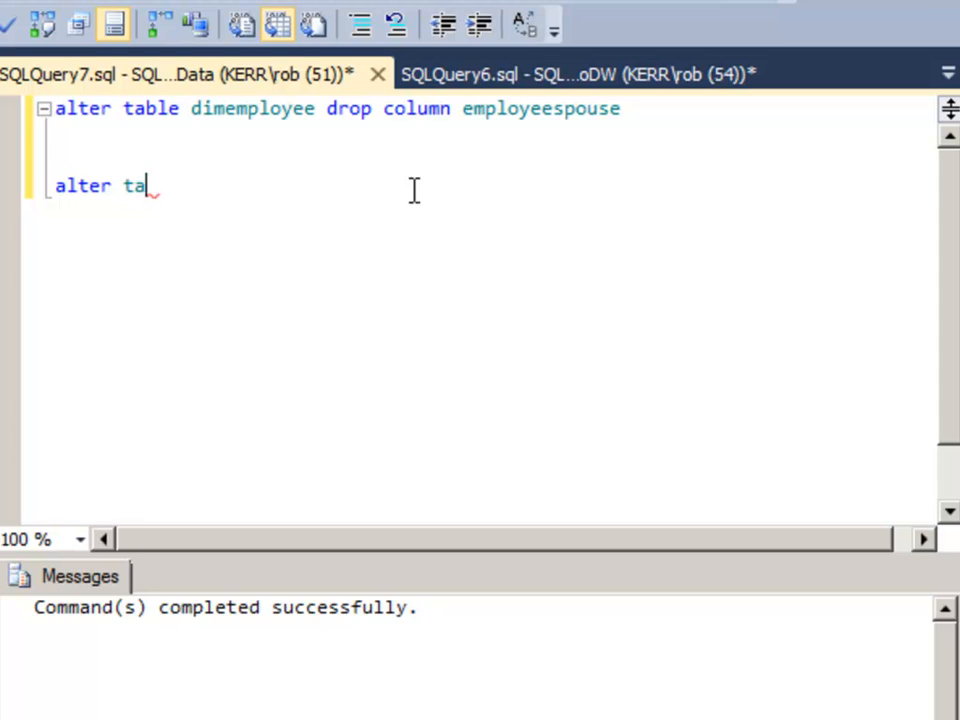
{"action": "type", "text": "ble cbsa "}
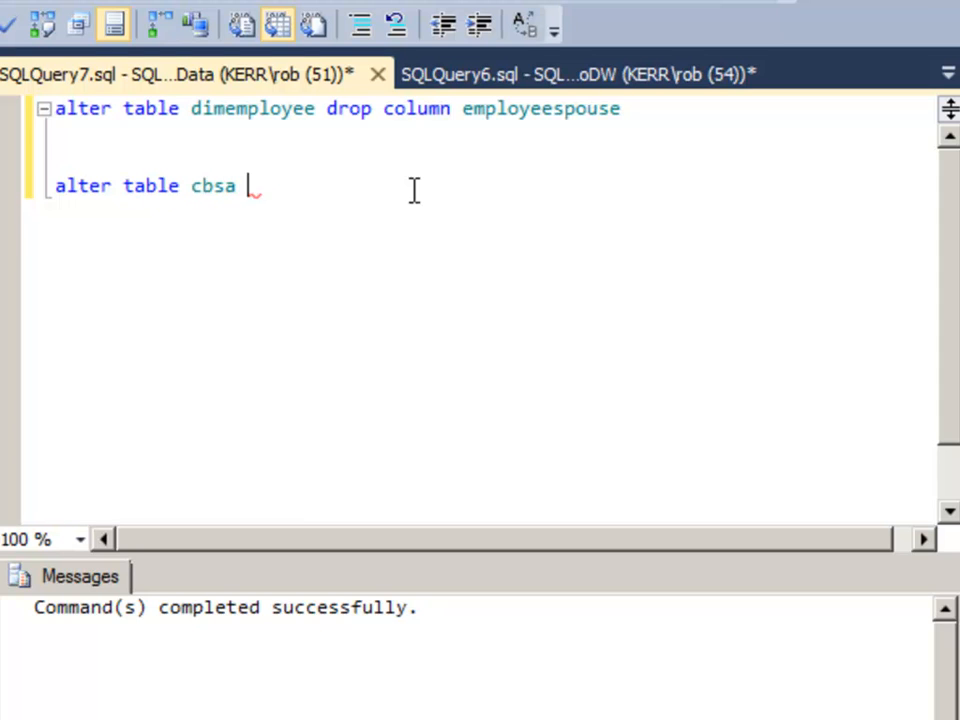
{"action": "type", "text": "add Cou"}
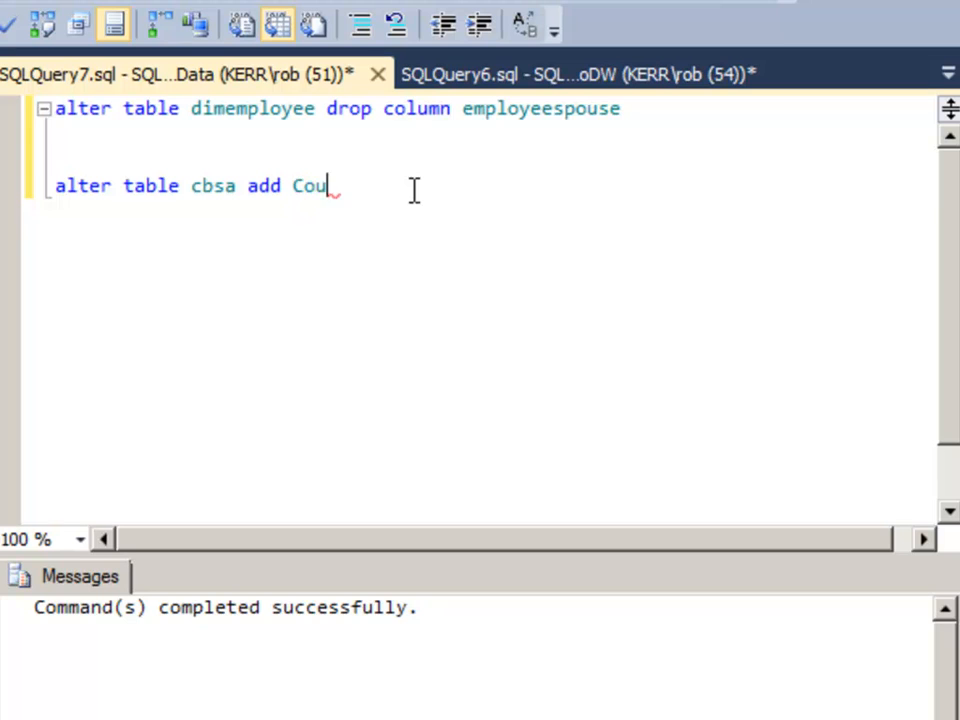
{"action": "type", "text": "ntyName varc"}
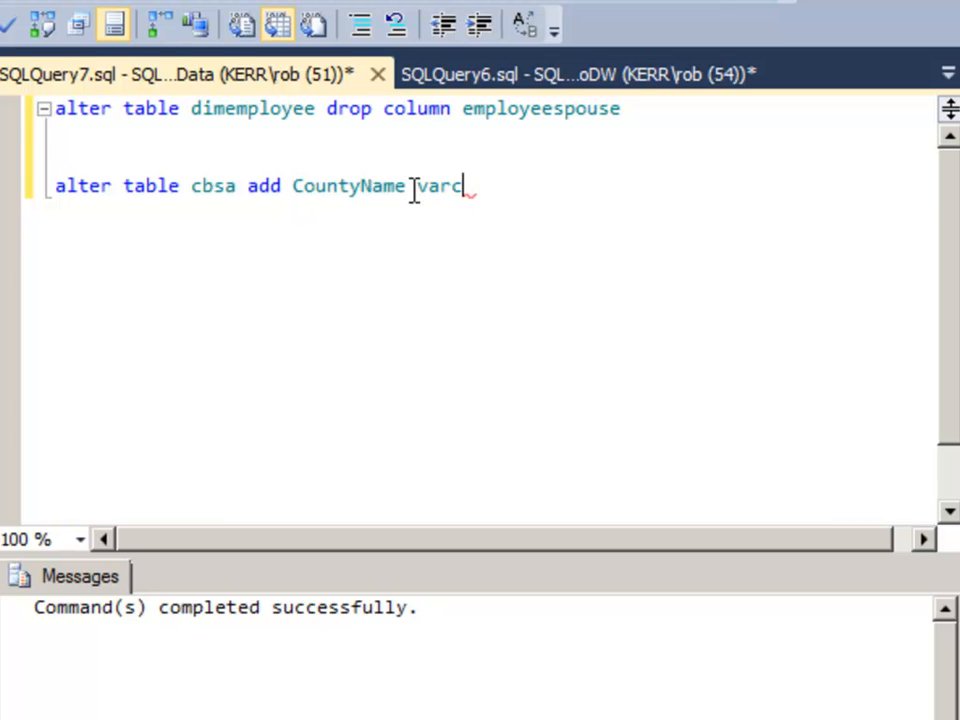
{"action": "type", "text": "har(255) null"}
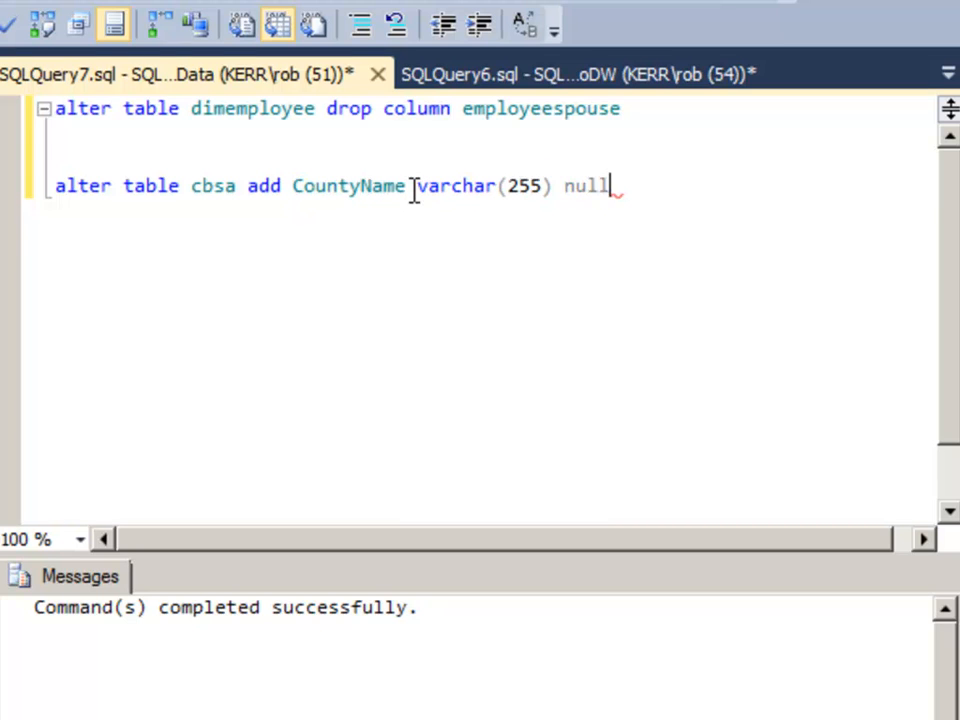
{"action": "key", "text": "shift+Home"}
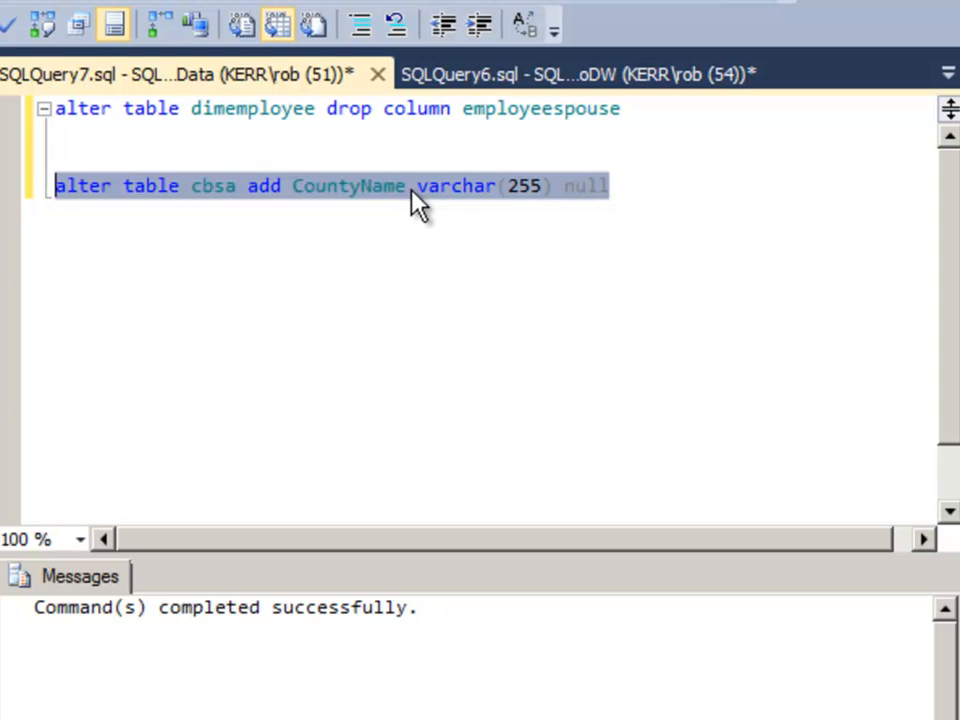
{"action": "key", "text": "End"}
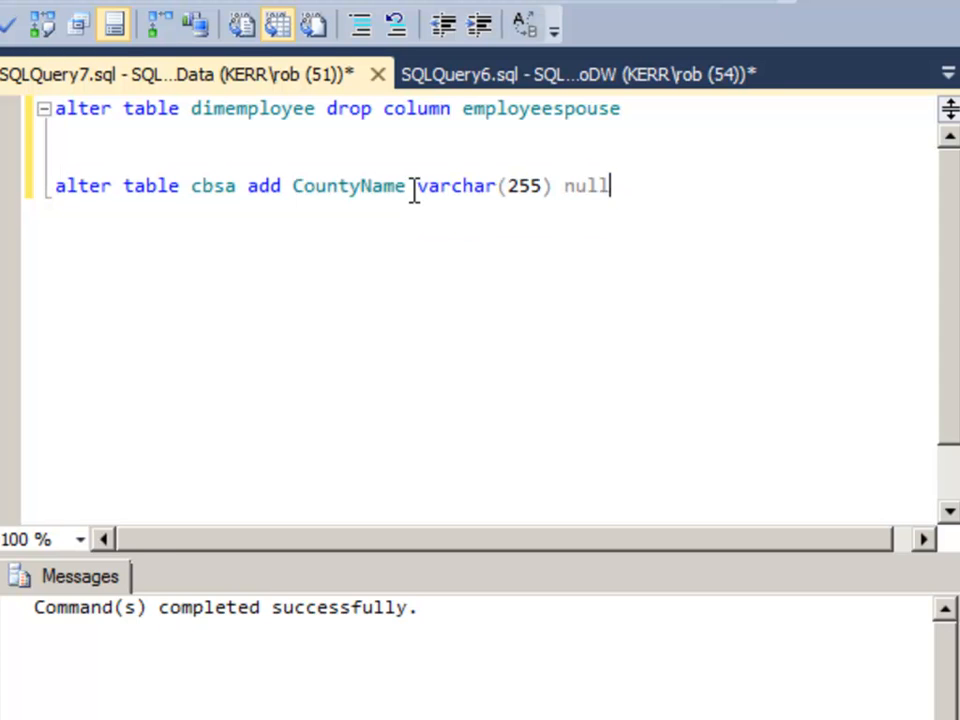
Write and execute an update statement that sets countyname to 'Unknown' for all rows of the cbsa table.
{"action": "key", "text": "Return"}
{"action": "type", "text": "up"}
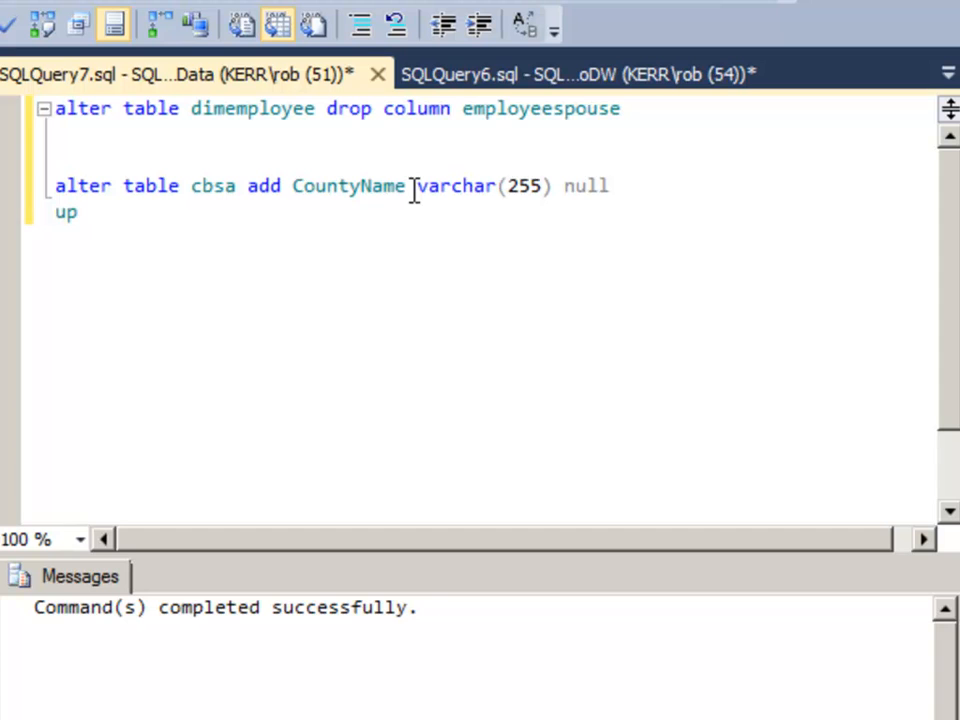
{"action": "type", "text": "date cbsa "}
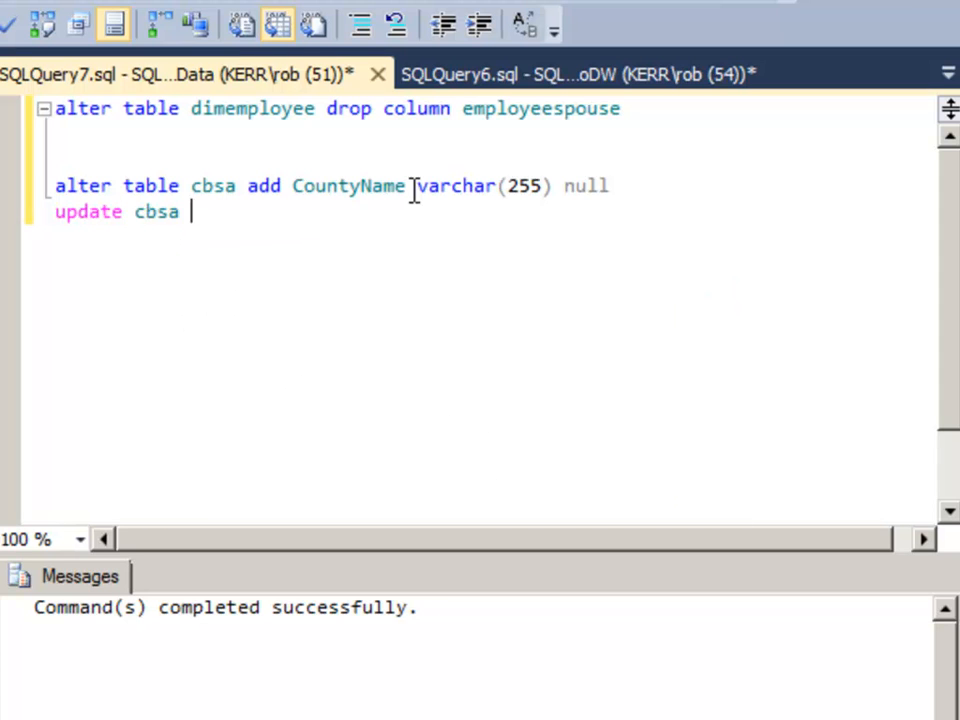
{"action": "type", "text": "set countyname "}
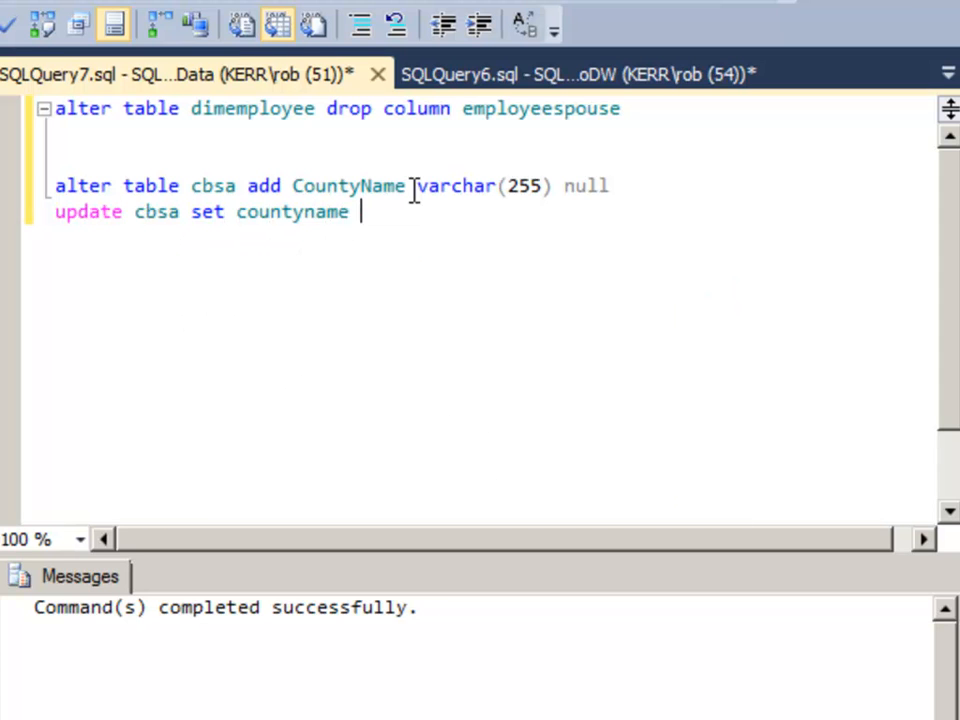
{"action": "type", "text": "= 'Unknown'"}
{"action": "key", "text": "shift+Home"}
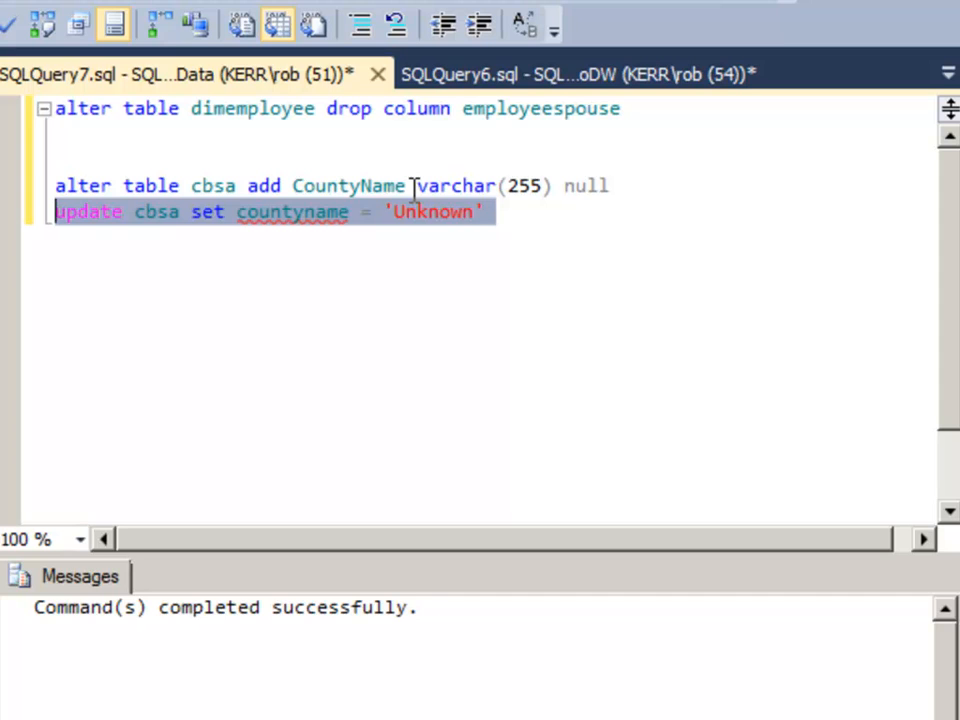
{"action": "key", "text": "F5"}
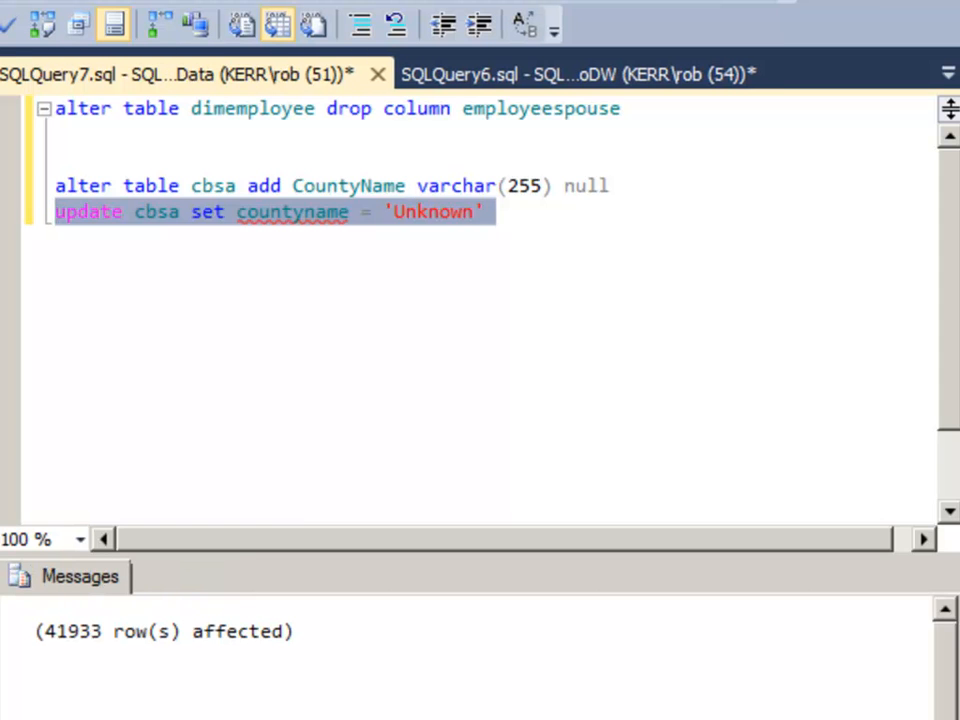
Switch back to Visual Studio and move the Cbsa table slightly upward in the data source view diagram.
{"action": "key", "text": "alt+Tab"}
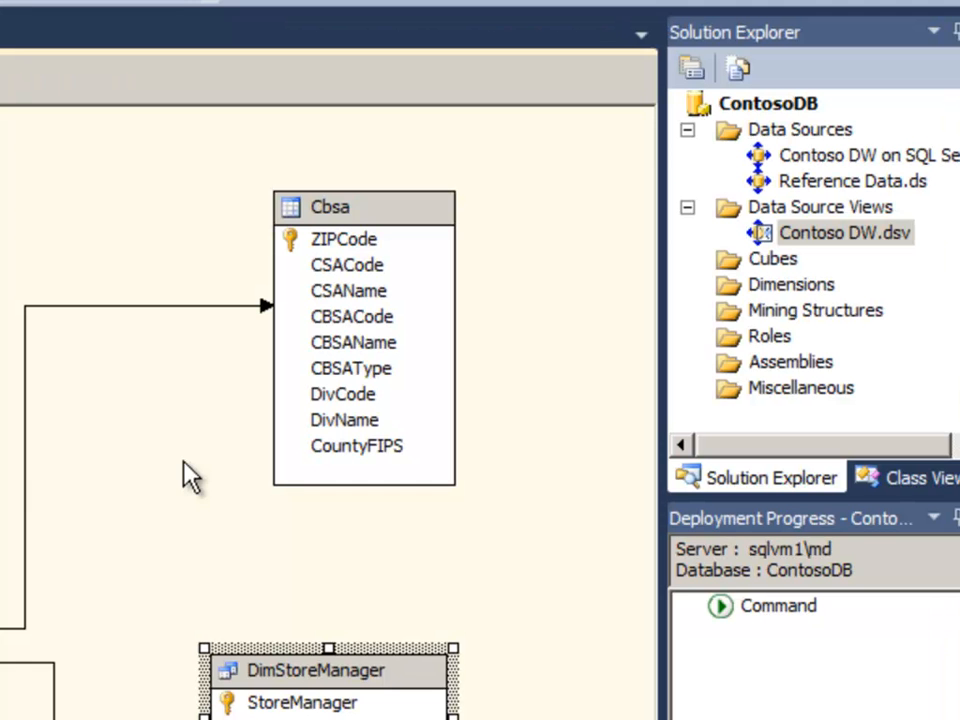
{"action": "left_click", "coordinate": [450, 561]}
{"action": "left_click", "coordinate": [333, 206]}
{"action": "left_click_drag", "start_coordinate": [333, 206], "coordinate": [356, 171]}
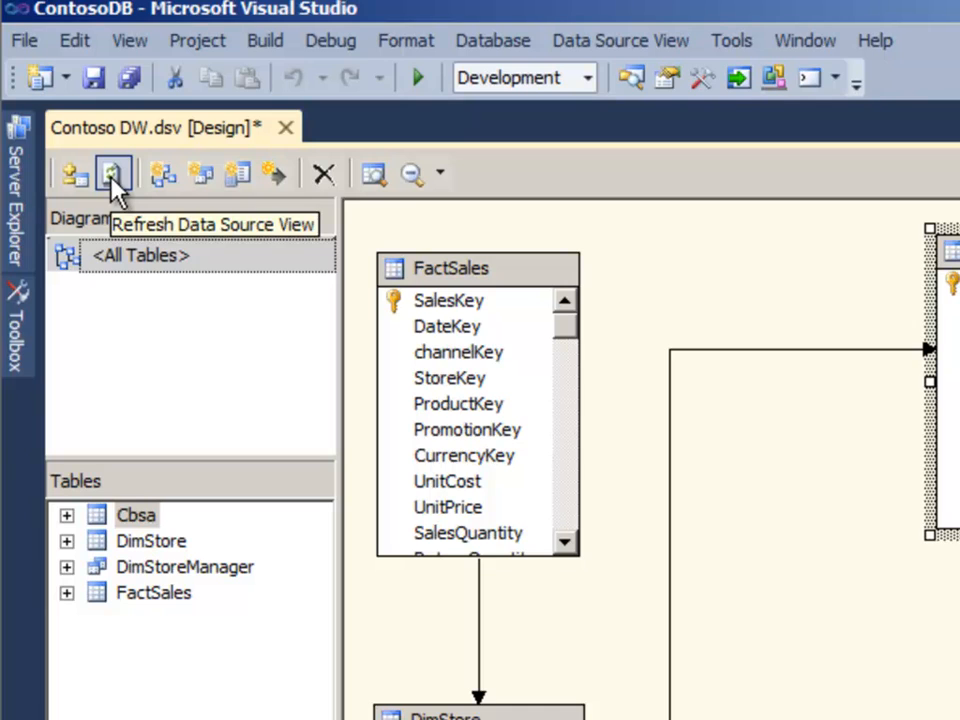
Refresh the data source view, accept the listed schema changes, and enlarge the Cbsa table box vertically.
{"action": "left_click", "coordinate": [113, 178]}
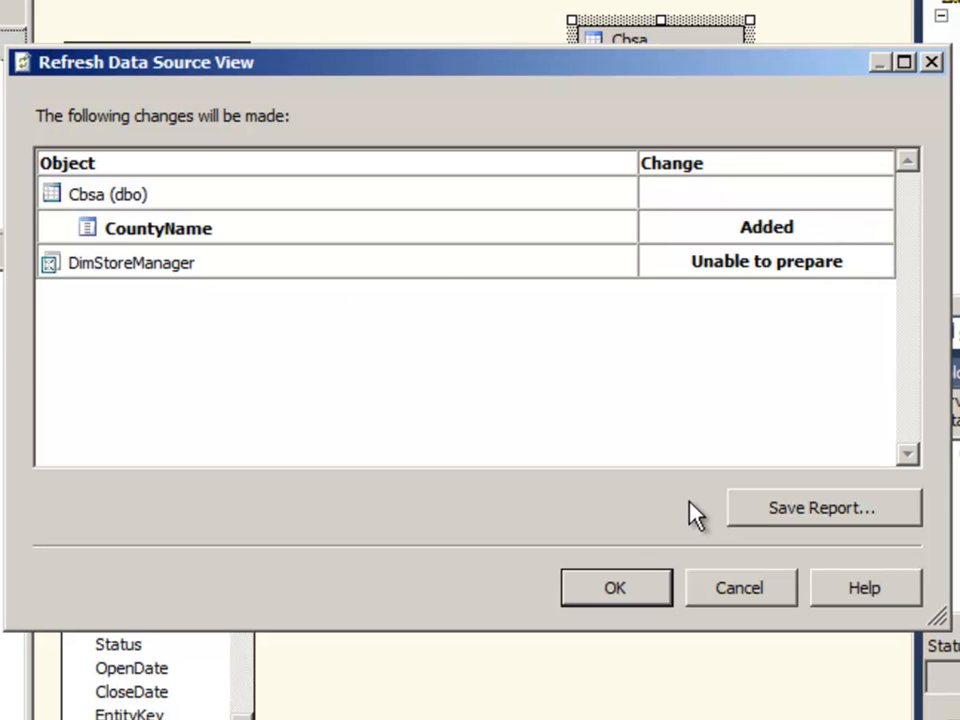
{"action": "left_click", "coordinate": [584, 598]}
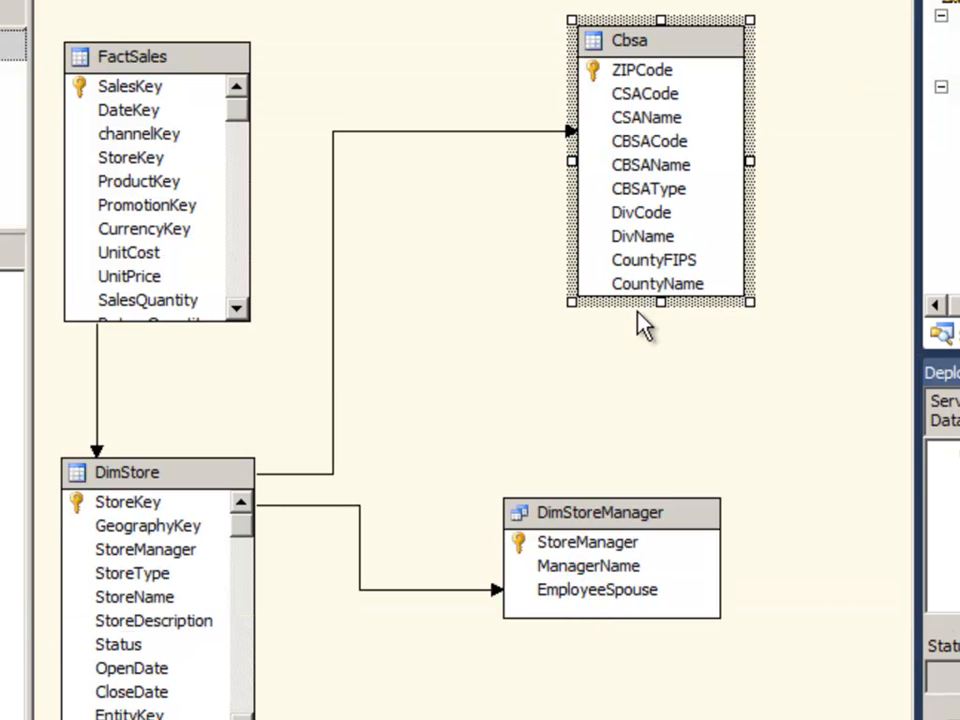
{"action": "left_click_drag", "start_coordinate": [660, 301], "coordinate": [658, 365]}
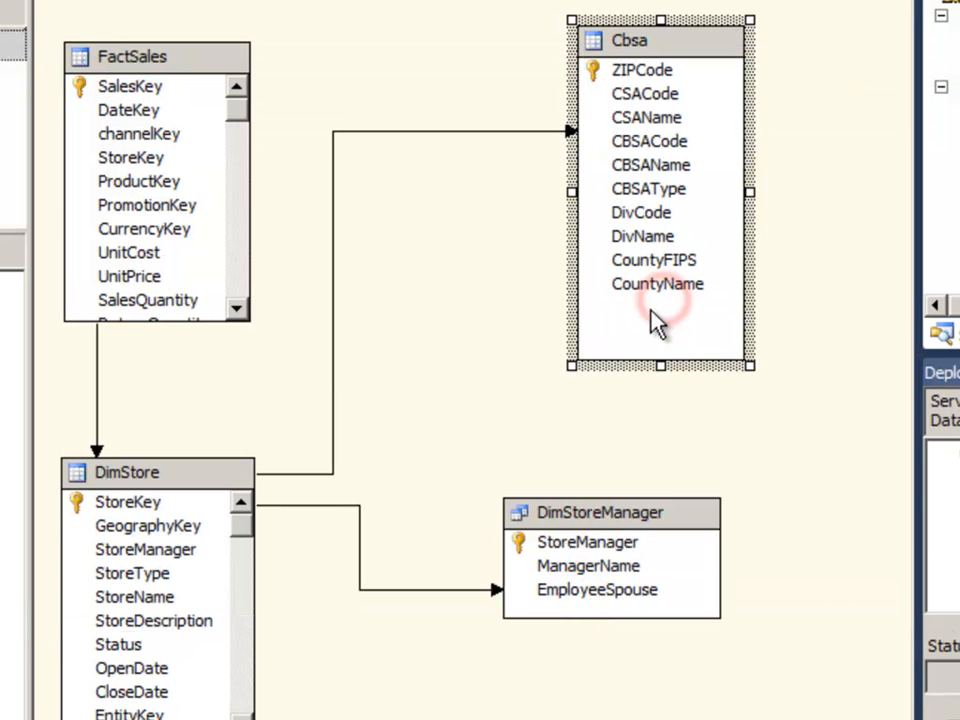
Explore the data of the Cbsa table and check the values in the CountyName column.
{"action": "right_click", "coordinate": [650, 34]}
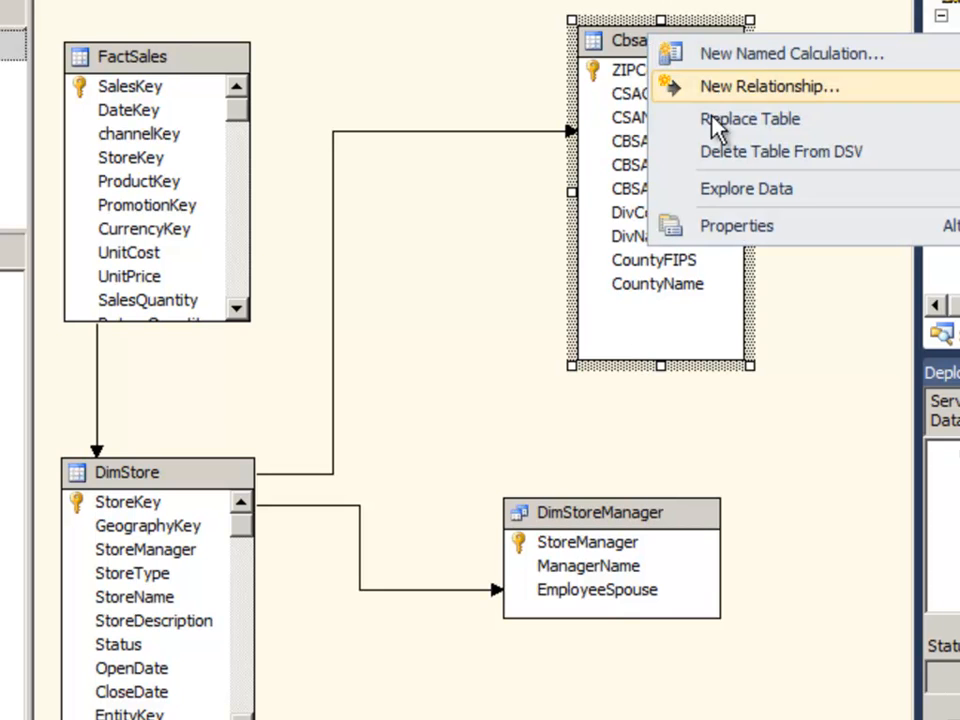
{"action": "left_click", "coordinate": [716, 200]}
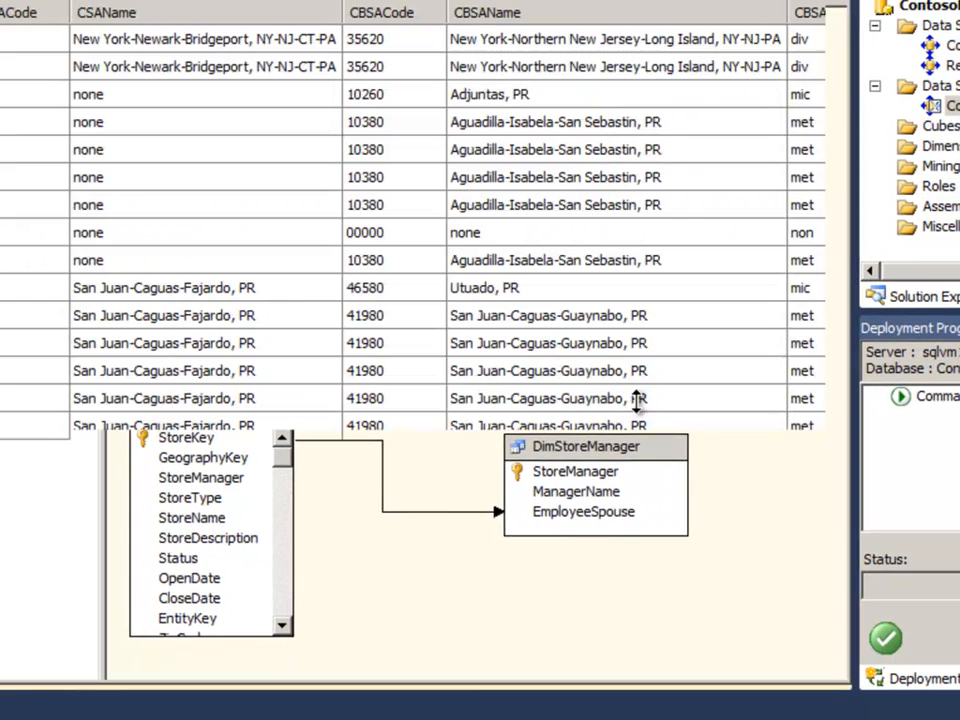
{"action": "left_click_drag", "start_coordinate": [454, 670], "coordinate": [844, 677]}
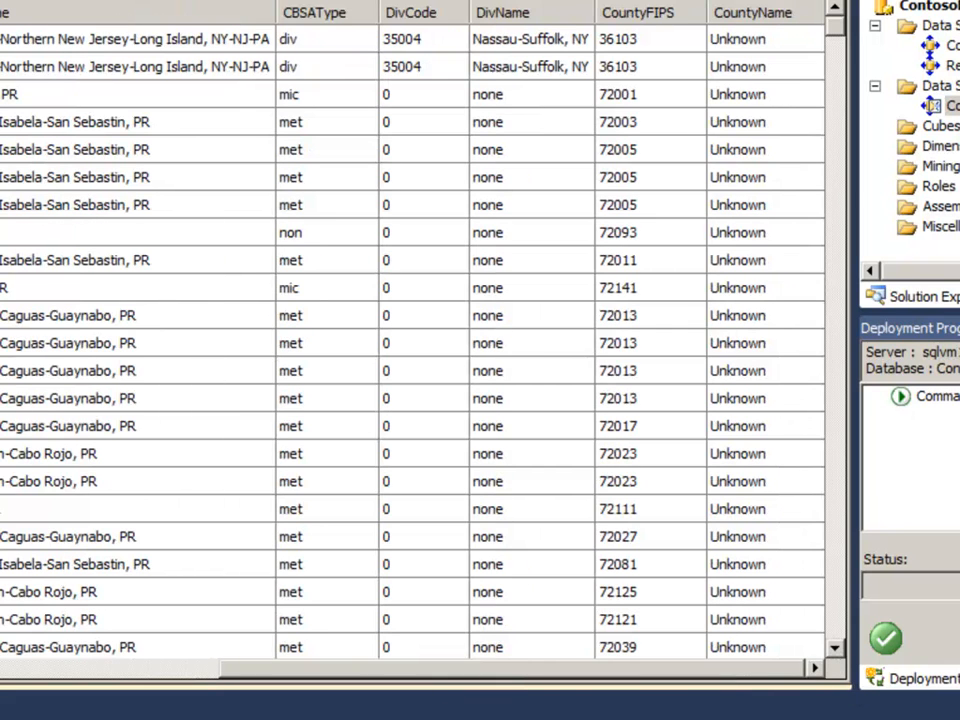
Return to the data source view diagram and try to explore the data of the DimStoreManager named query.
{"action": "left_click", "coordinate": [36, 2]}
{"action": "left_click", "coordinate": [369, 362]}
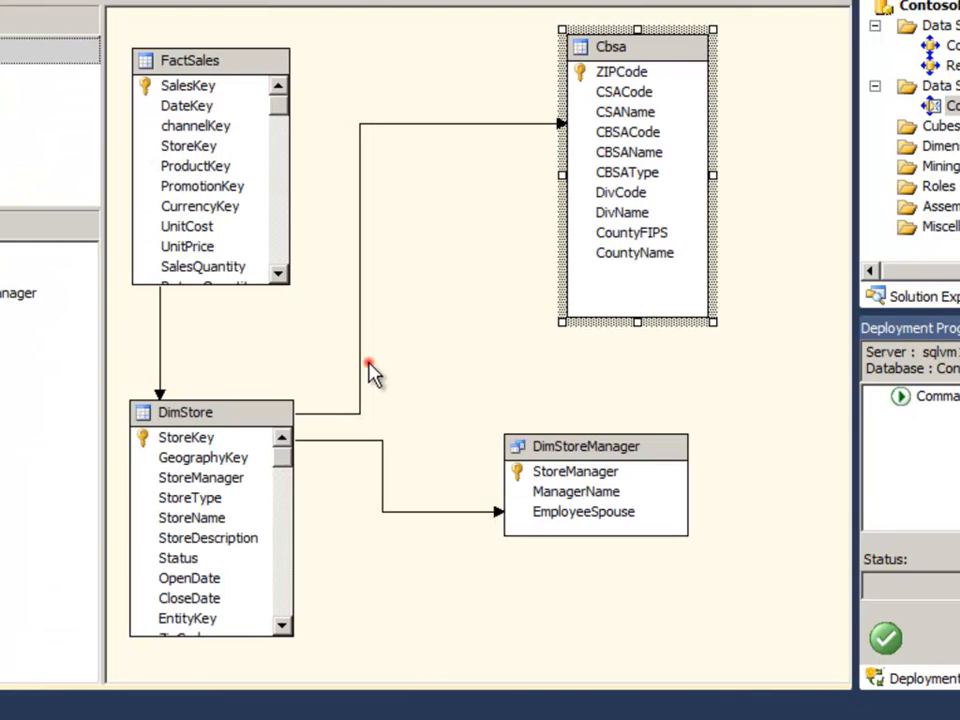
{"action": "left_click", "coordinate": [574, 446]}
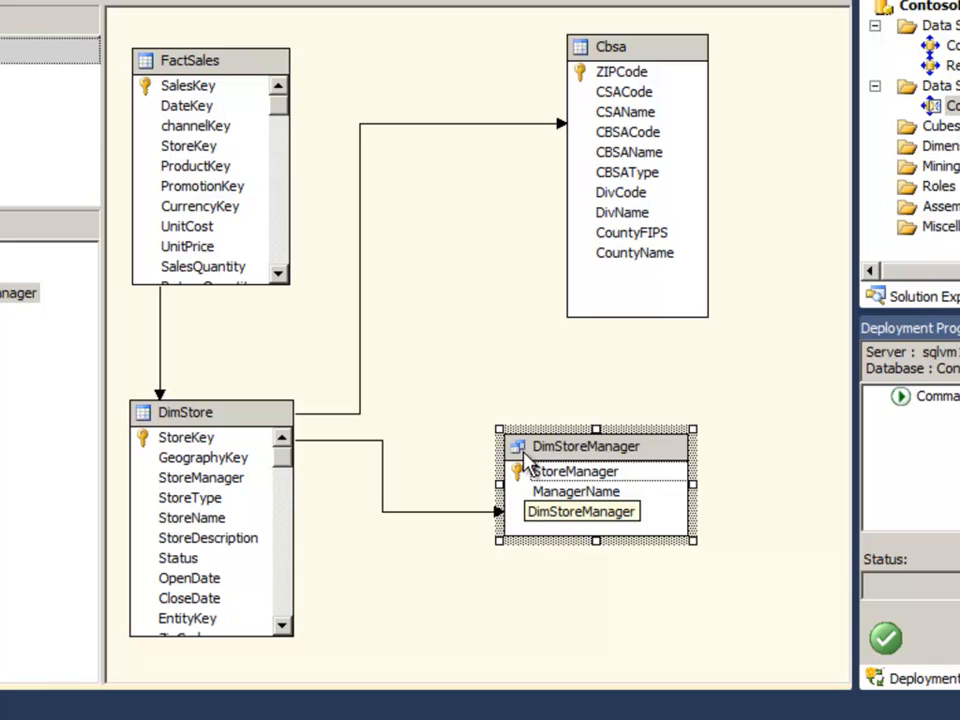
{"action": "key", "text": "Escape"}
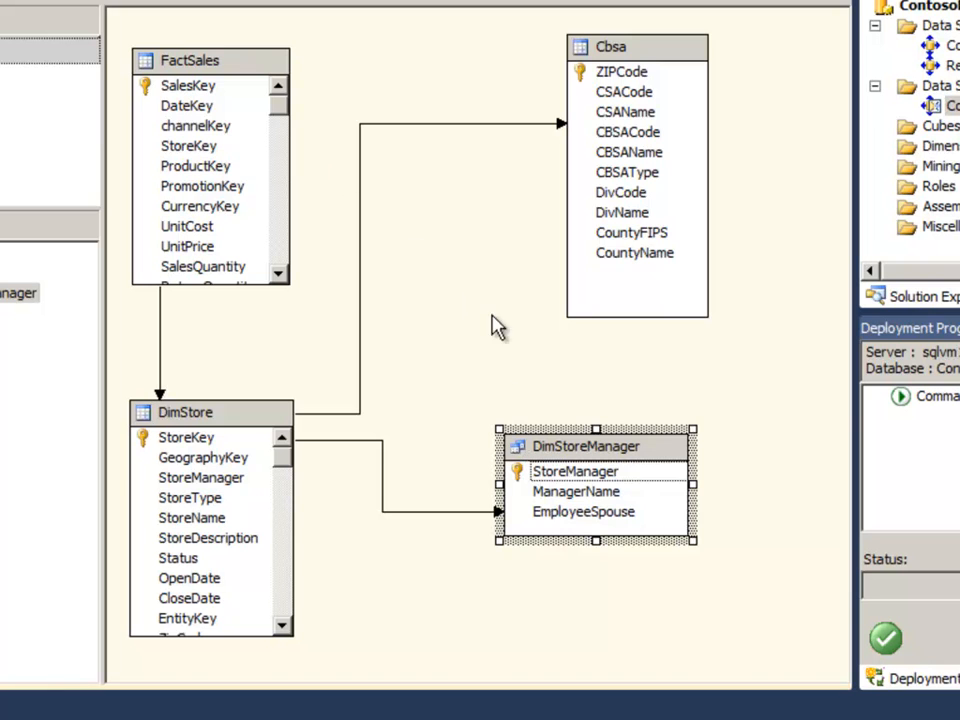
{"action": "right_click", "coordinate": [519, 463]}
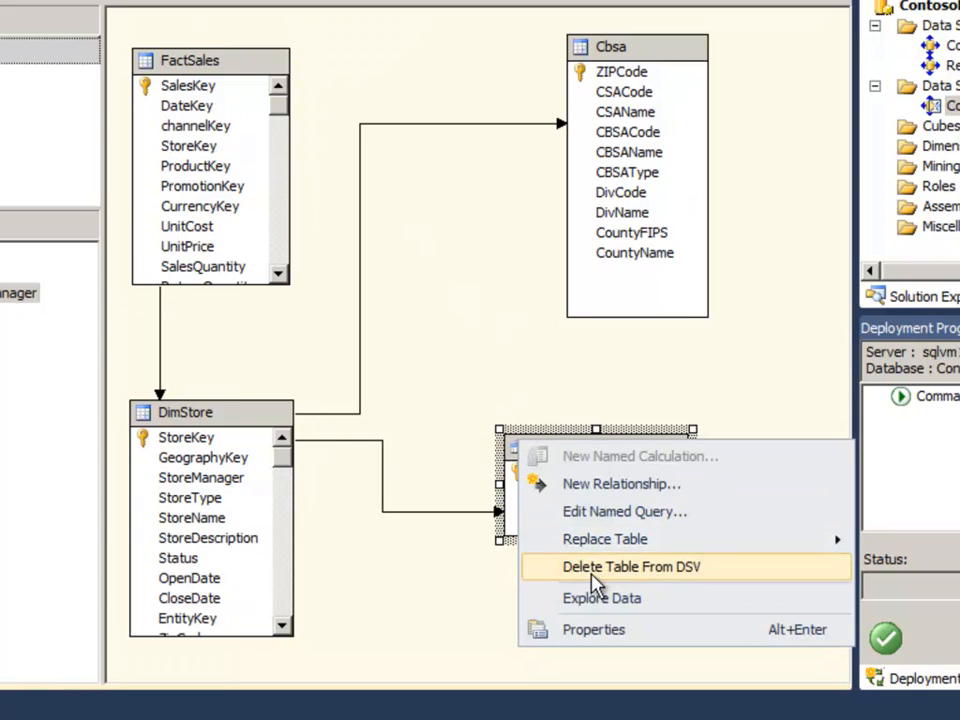
{"action": "left_click", "coordinate": [600, 598]}
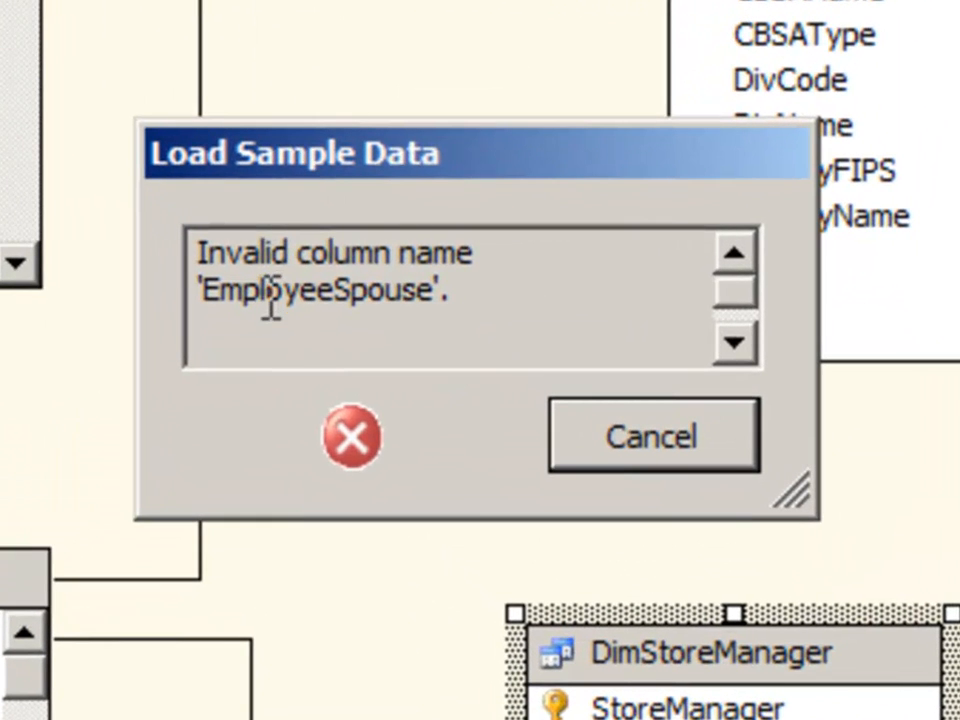
{"action": "left_click", "coordinate": [598, 422]}
Remove the EmployeeSpouse column from the DimStoreManager named query's SELECT statement and explore the query's data again.
{"action": "right_click", "coordinate": [633, 557]}
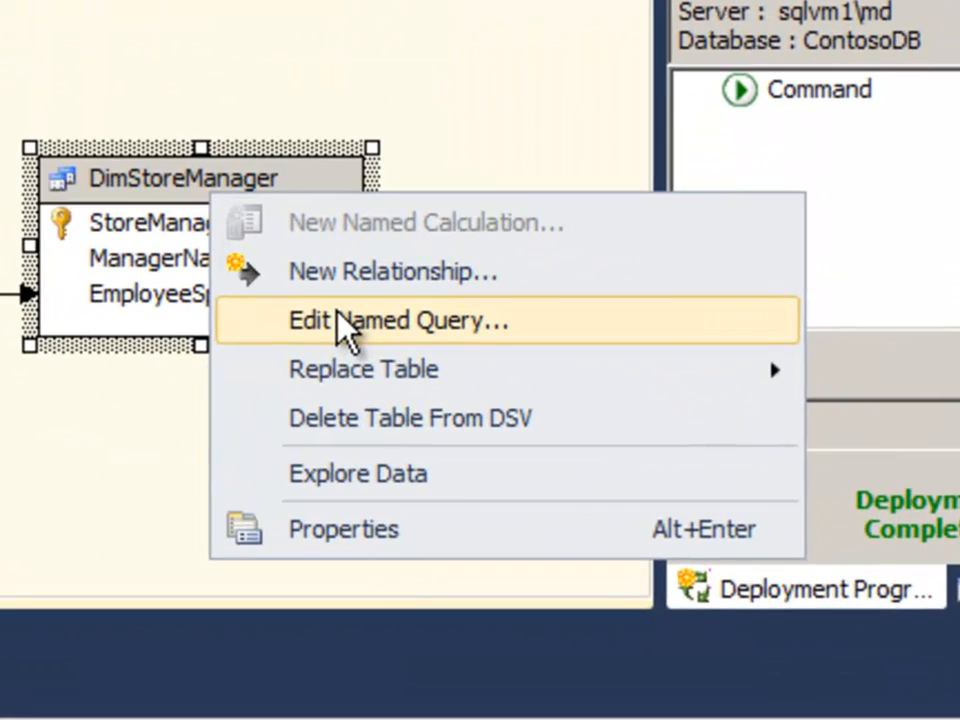
{"action": "left_click", "coordinate": [340, 318]}
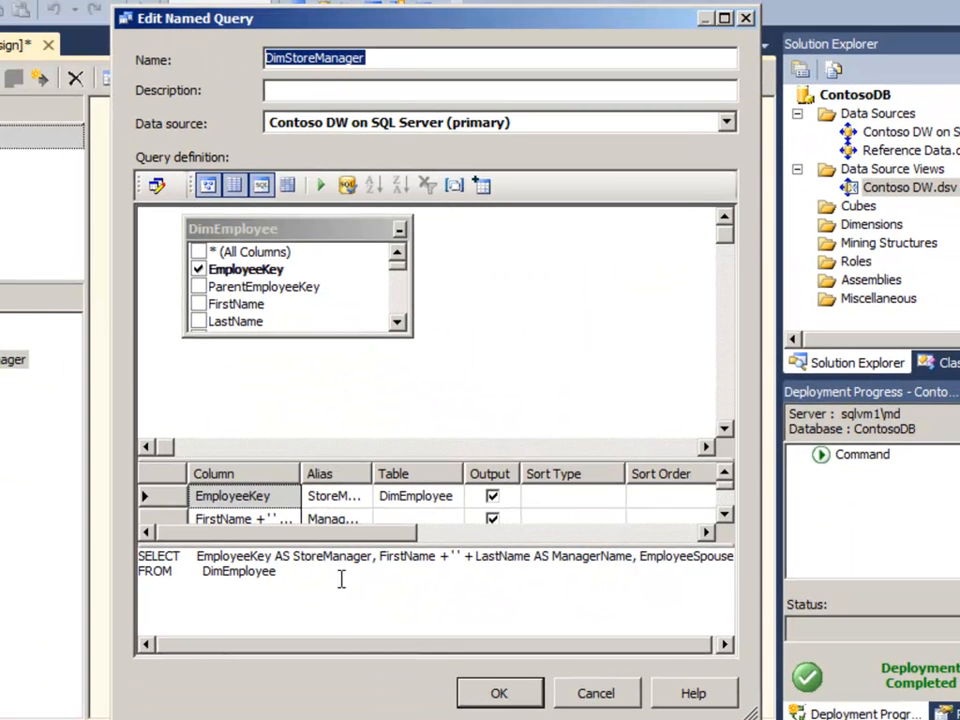
{"action": "left_click", "coordinate": [632, 566]}
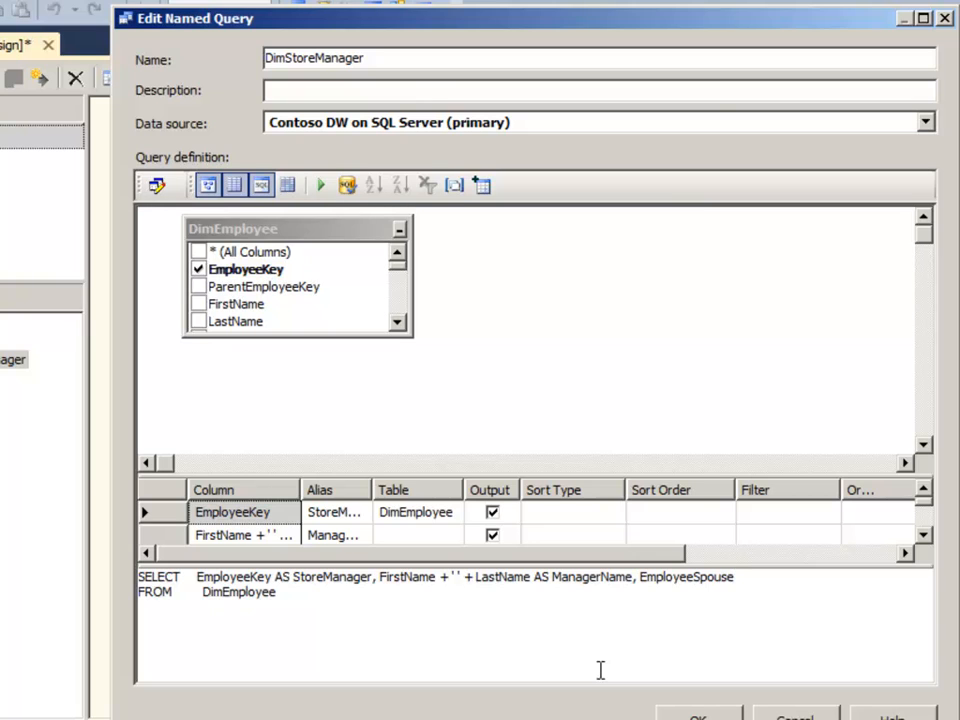
{"action": "key", "text": "shift+Left"}
{"action": "key", "text": "shift+Left"}
{"action": "key", "text": "shift+Left"}
{"action": "key", "text": "shift+Left"}
{"action": "key", "text": "shift+Left"}
{"action": "key", "text": "shift+Left"}
{"action": "key", "text": "shift+Left"}
{"action": "key", "text": "shift+Left"}
{"action": "key", "text": "shift+Left"}
{"action": "key", "text": "shift+Left"}
{"action": "key", "text": "shift+Left"}
{"action": "key", "text": "shift+Left"}
{"action": "key", "text": "shift+Left"}
{"action": "key", "text": "shift+Left"}
{"action": "key", "text": "shift+Left"}
{"action": "key", "text": "shift+Left"}
{"action": "key", "text": "Delete"}
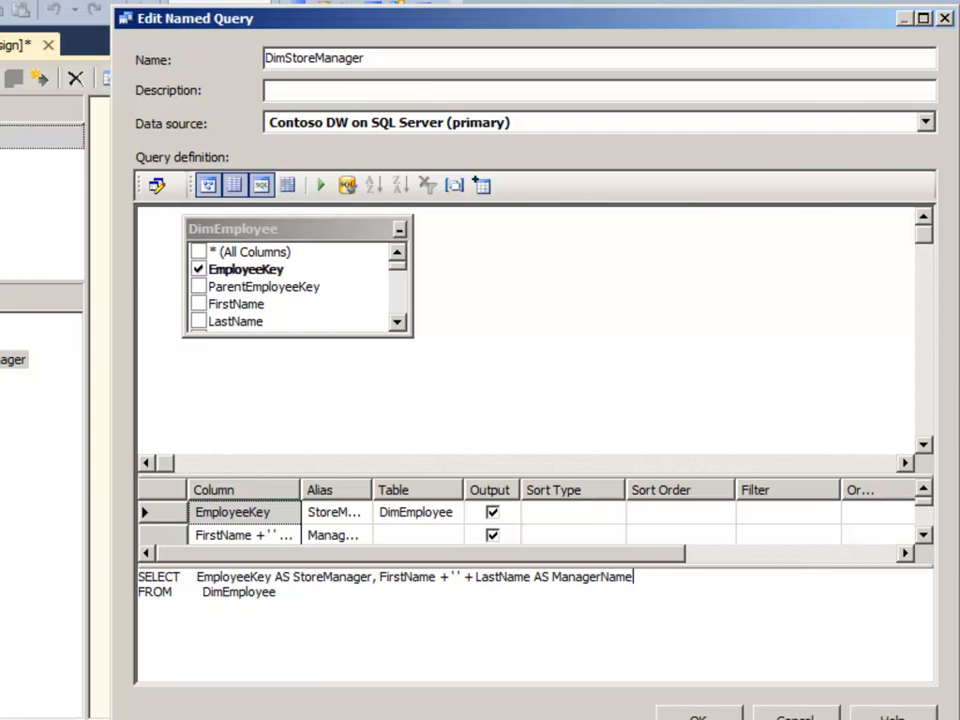
{"action": "left_click", "coordinate": [698, 716]}
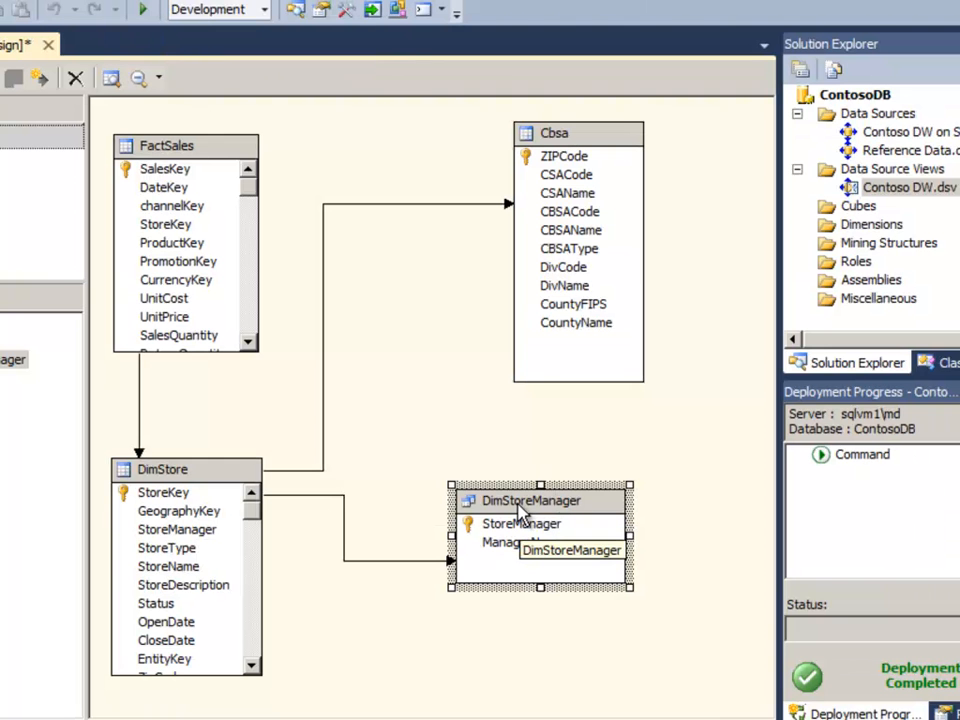
{"action": "right_click", "coordinate": [520, 512]}
{"action": "left_click", "coordinate": [604, 654]}
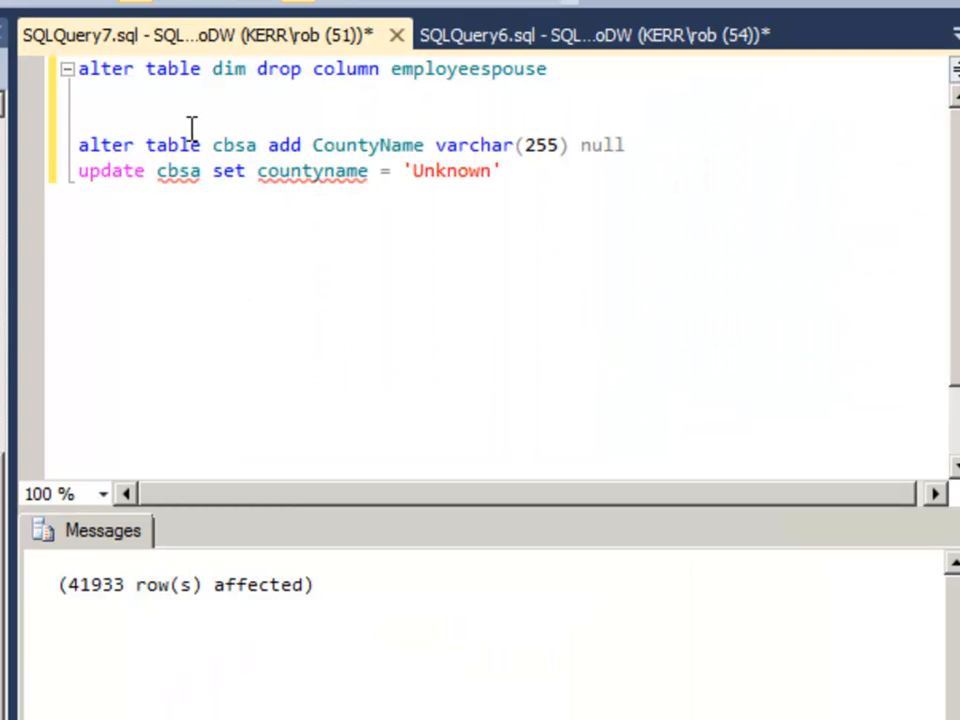
Switch to SQLQuery7.sql in Management Studio, target the reference data database, and change the cbsa statement from add to drop column CountyName.
{"action": "left_click", "coordinate": [190, 126]}
{"action": "left_click", "coordinate": [100, 107]}
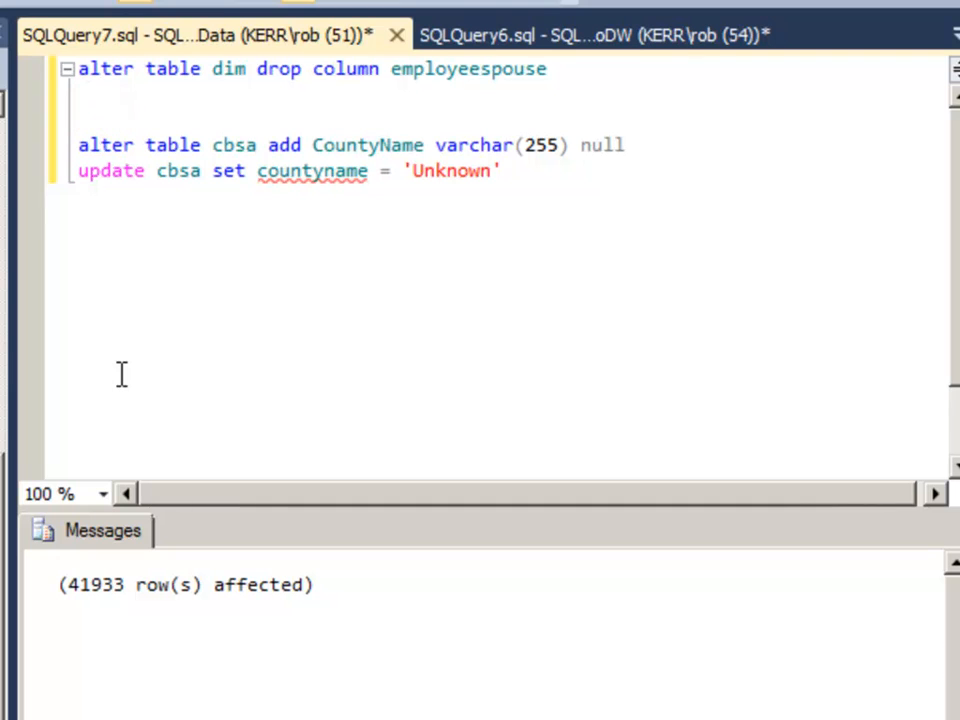
{"action": "key", "text": "Down"}
{"action": "key", "text": "Right"}
{"action": "key", "text": "Right"}
{"action": "key", "text": "Right"}
{"action": "key", "text": "Right"}
{"action": "key", "text": "Right"}
{"action": "key", "text": "Right"}
{"action": "key", "text": "Right"}
{"action": "key", "text": "Right"}
{"action": "key", "text": "Right"}
{"action": "key", "text": "Right"}
{"action": "key", "text": "Right"}
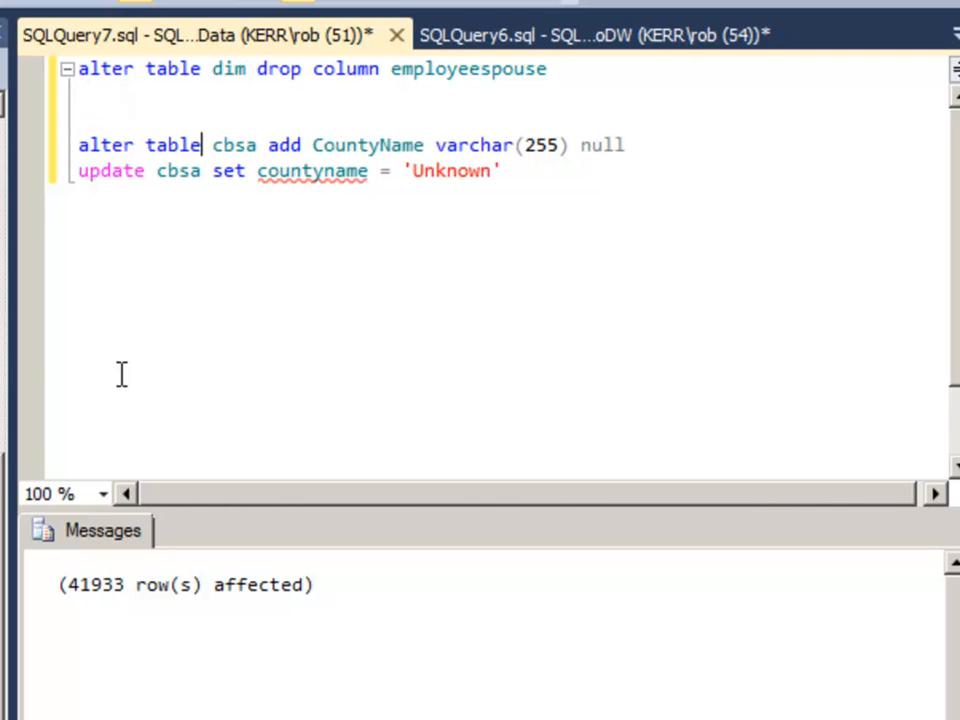
{"action": "key", "text": "Right"}
{"action": "key", "text": "Right"}
{"action": "key", "text": "Right"}
{"action": "key", "text": "Right"}
{"action": "key", "text": "Right"}
{"action": "key", "text": "Right"}
{"action": "key", "text": "shift+Right"}
{"action": "key", "text": "shift+Right"}
{"action": "key", "text": "shift+Right"}
{"action": "type", "text": "drop "}
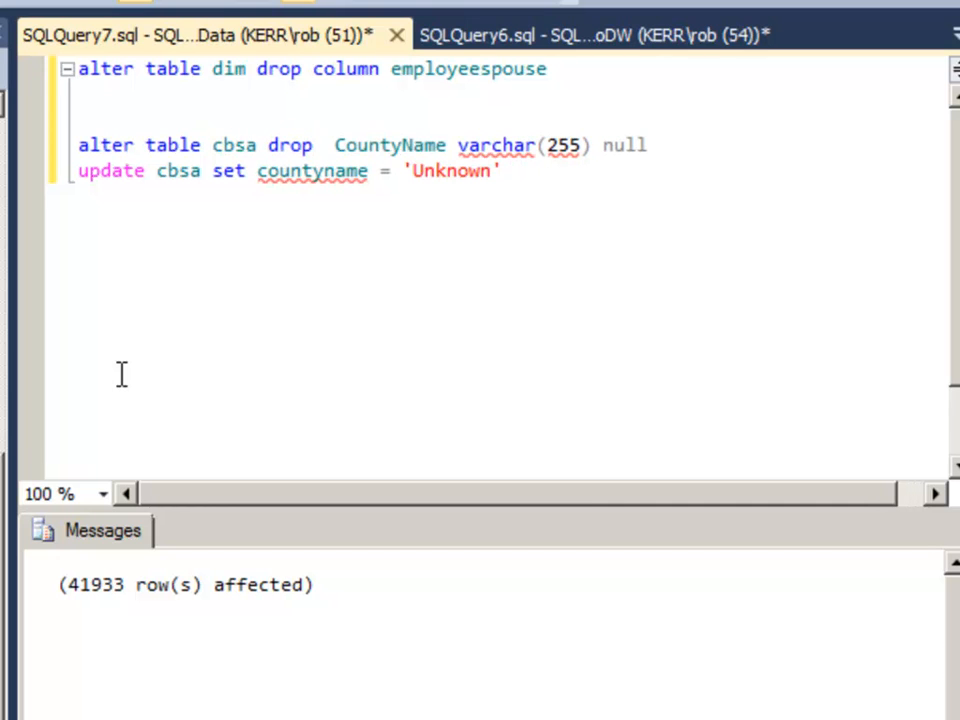
{"action": "type", "text": "column"}
Execute only the statement part "alter table cbsa drop column CountyName", leaving out the data type.
{"action": "key", "text": "Right"}
{"action": "key", "text": "Right"}
{"action": "key", "text": "Right"}
{"action": "key", "text": "Right"}
{"action": "key", "text": "Right"}
{"action": "key", "text": "Right"}
{"action": "key", "text": "Right"}
{"action": "key", "text": "Right"}
{"action": "key", "text": "Right"}
{"action": "key", "text": "Right"}
{"action": "key", "text": "Right"}
{"action": "key", "text": "shift+Home"}
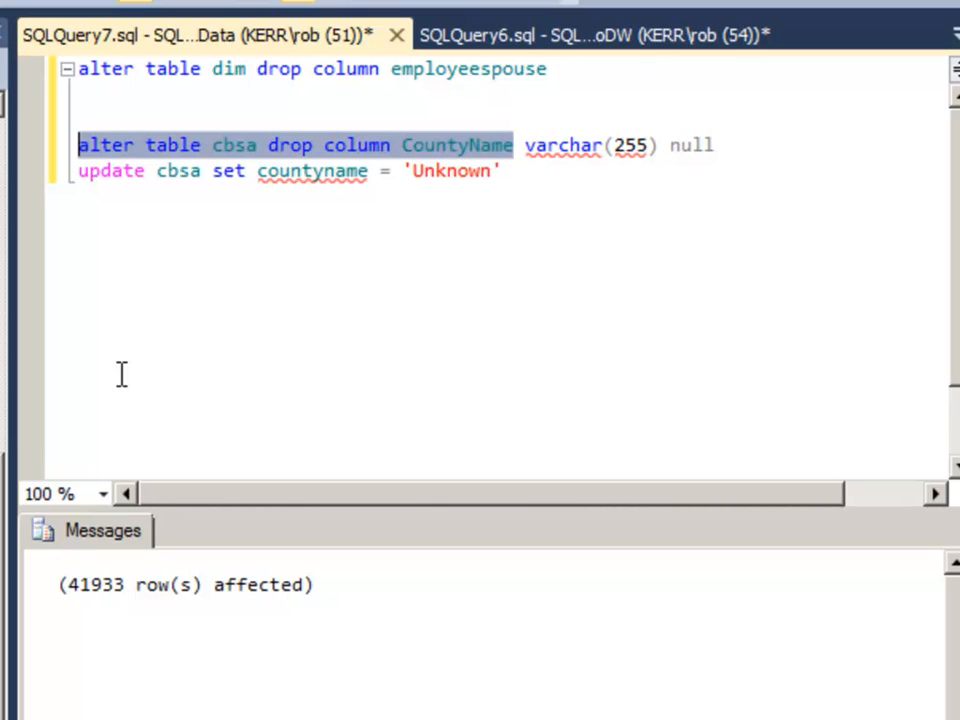
{"action": "key", "text": "F5"}
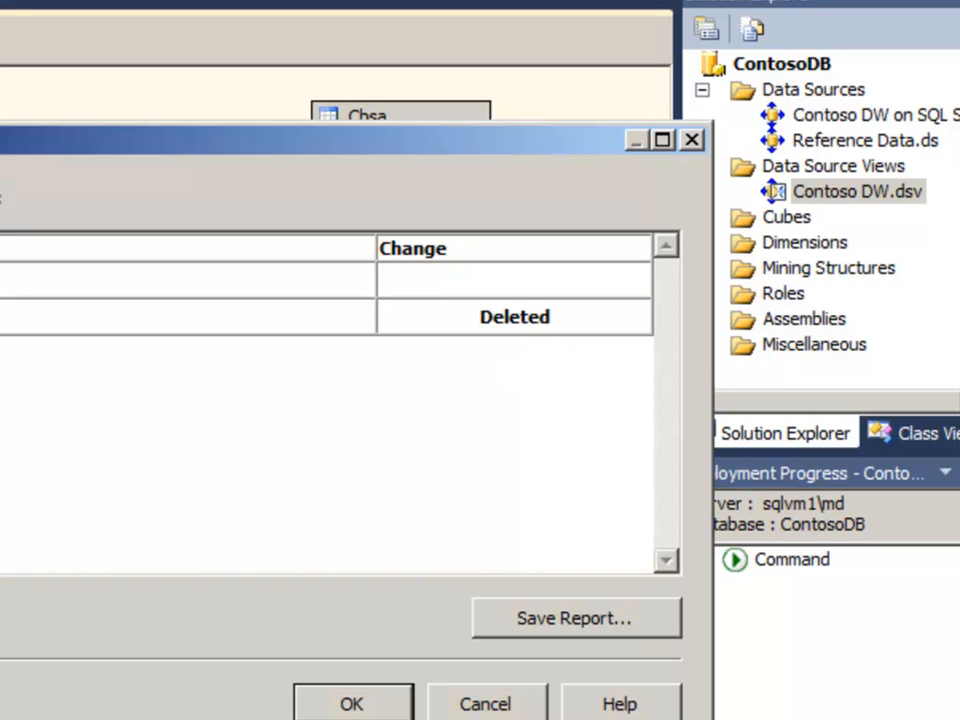
Switch back to Visual Studio, refresh the data source view, accept the deletion of Cbsa's CountyName column, and select the Cbsa table.
{"action": "left_click", "coordinate": [351, 704]}
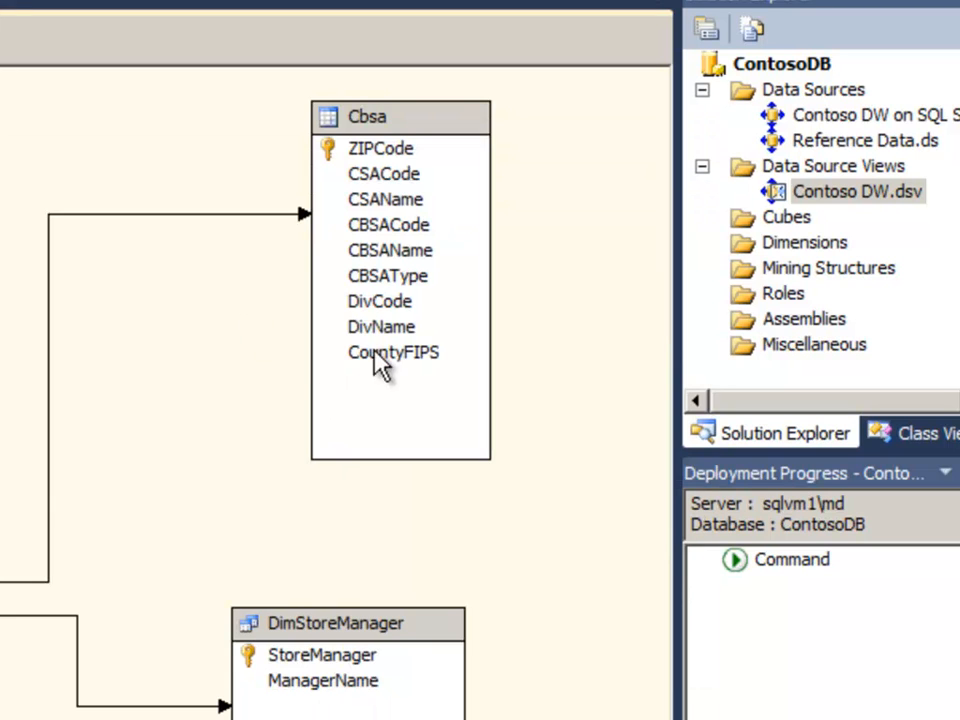
{"action": "left_click", "coordinate": [378, 393]}
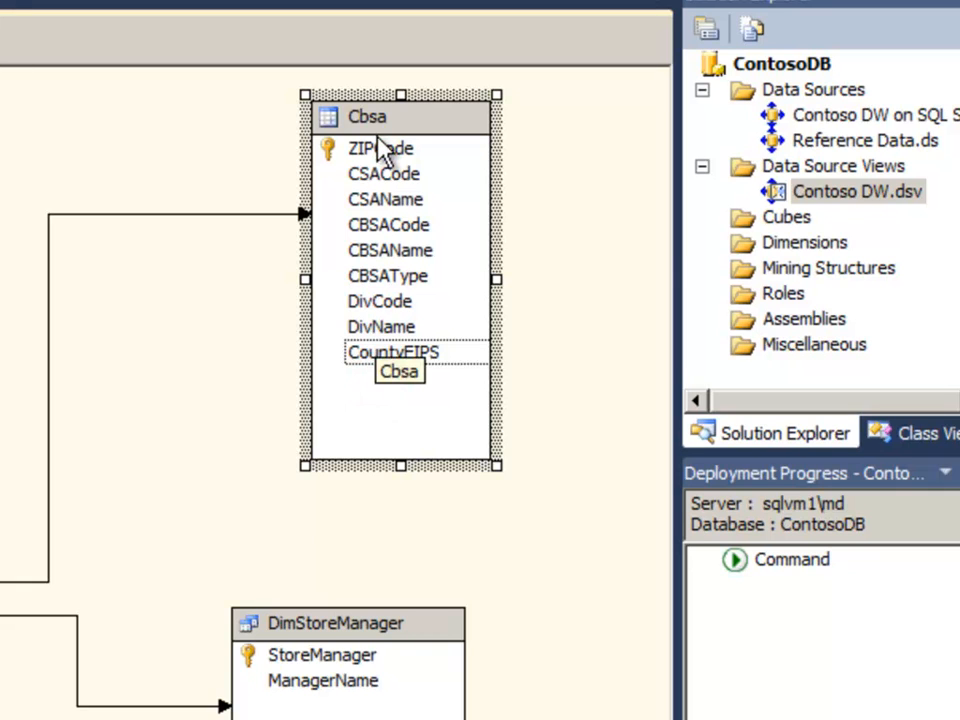